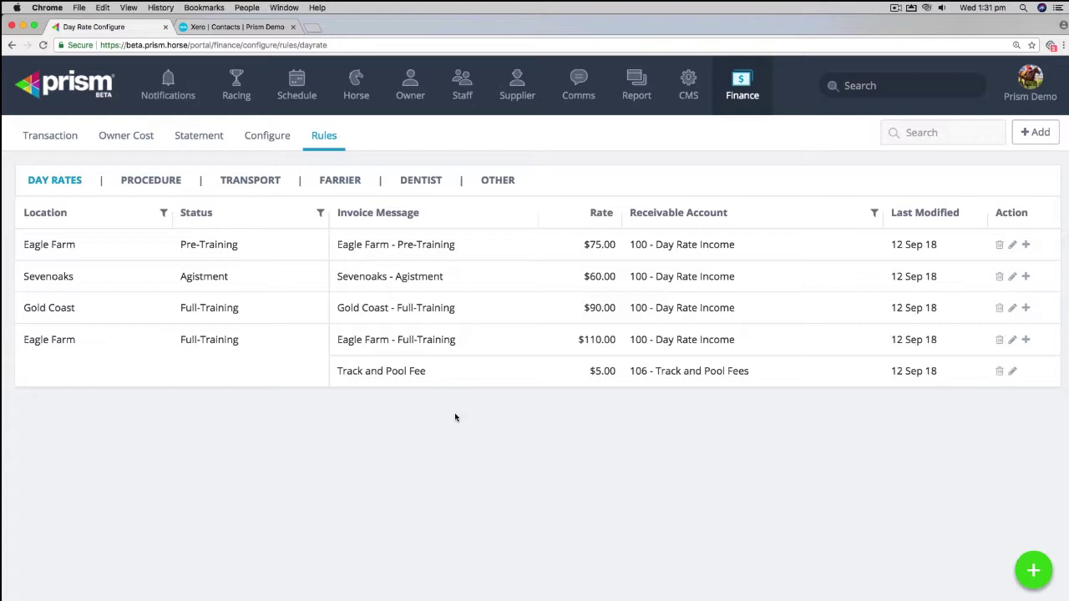
# Step: Switch the Finance Rules page to the Procedure rules list
pyautogui.click(151, 180)
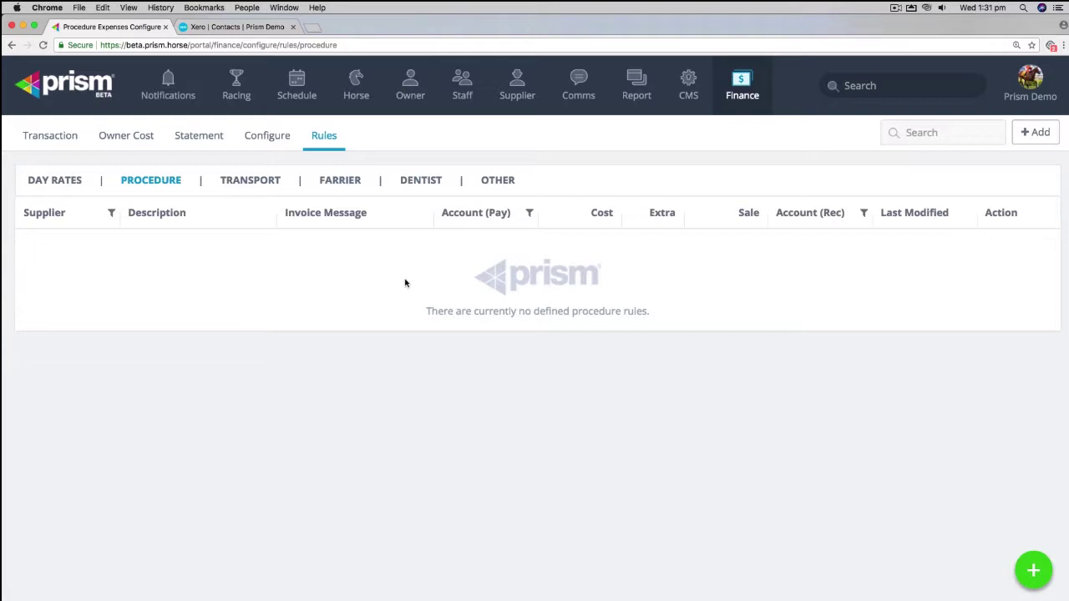
# Step: Start a new procedure rule for All Suppliers with Bute (7) at 10 ml
pyautogui.click(1032, 133)
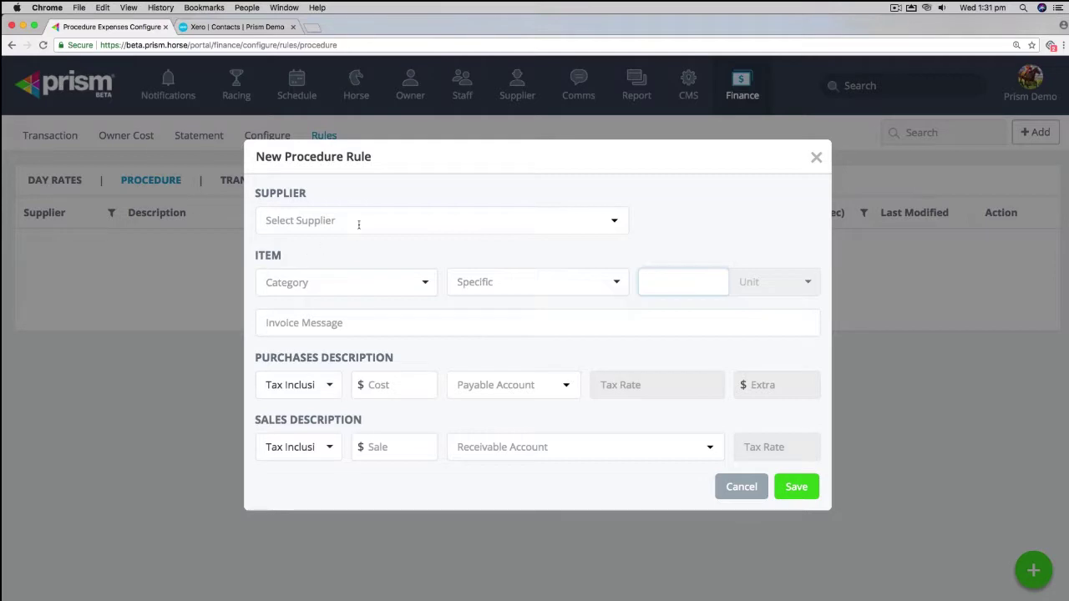
pyautogui.click(363, 223)
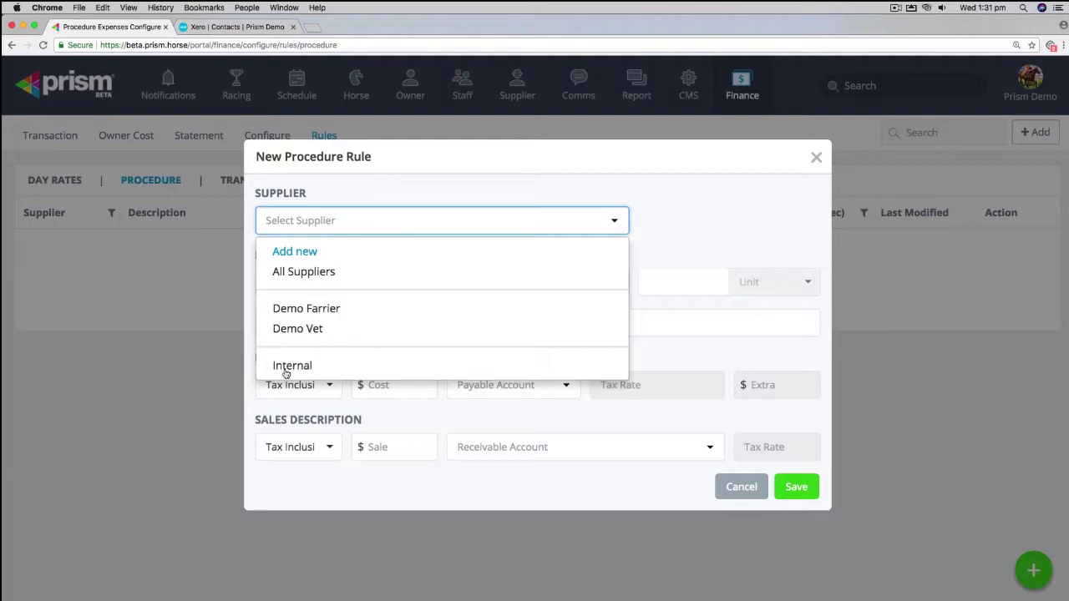
pyautogui.click(293, 275)
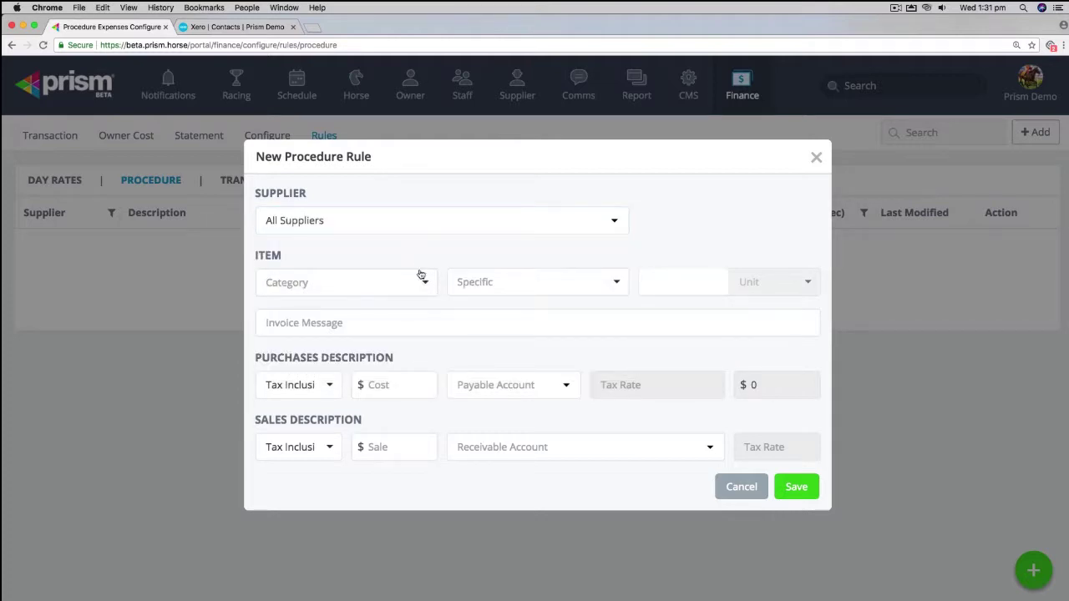
pyautogui.click(424, 282)
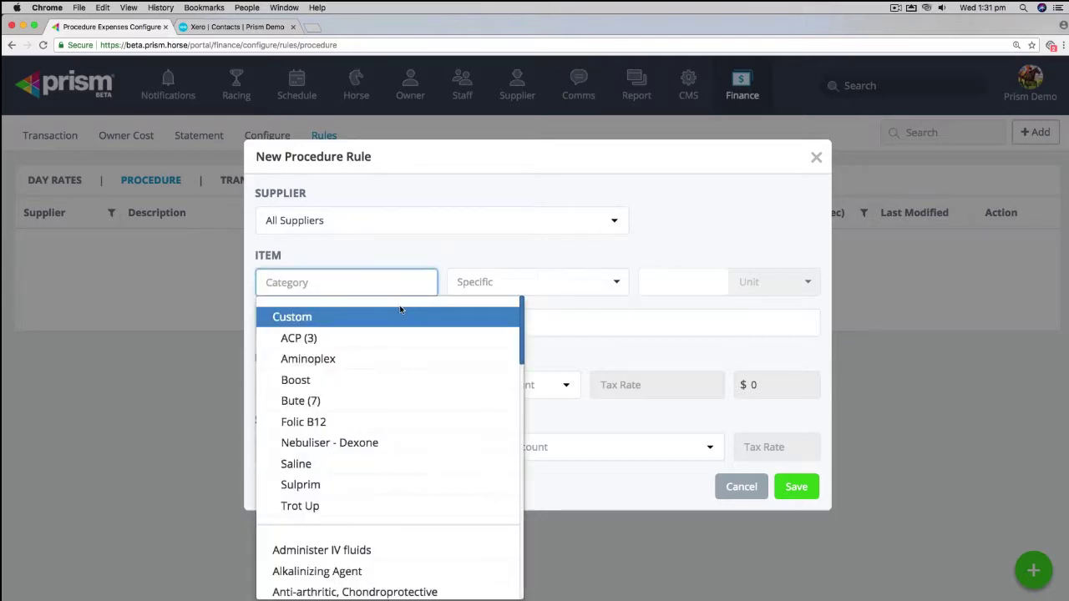
pyautogui.click(339, 401)
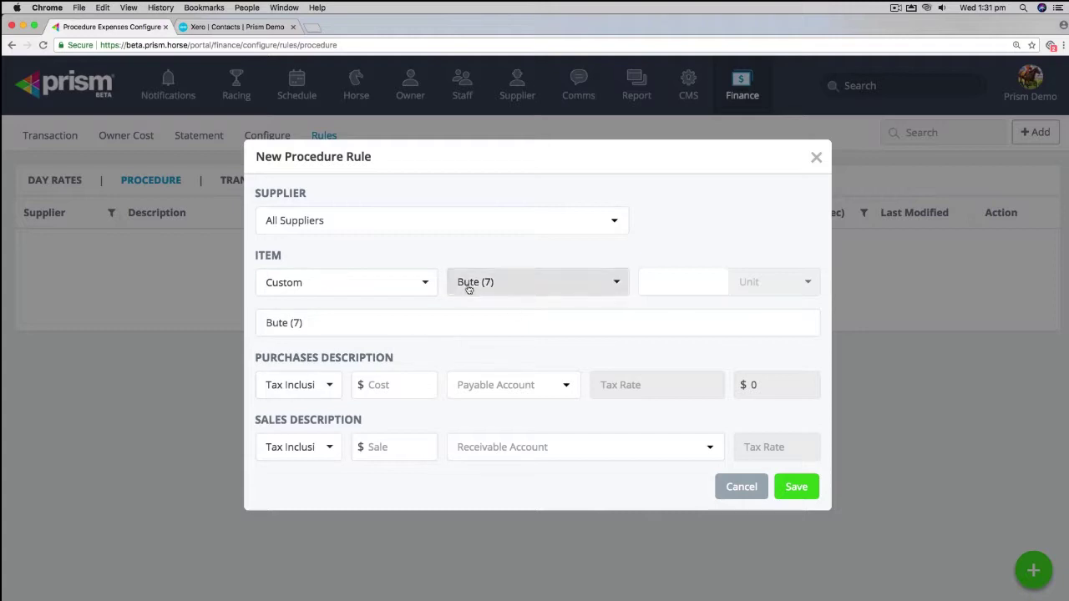
pyautogui.click(707, 283)
pyautogui.write('10')
pyautogui.click(808, 284)
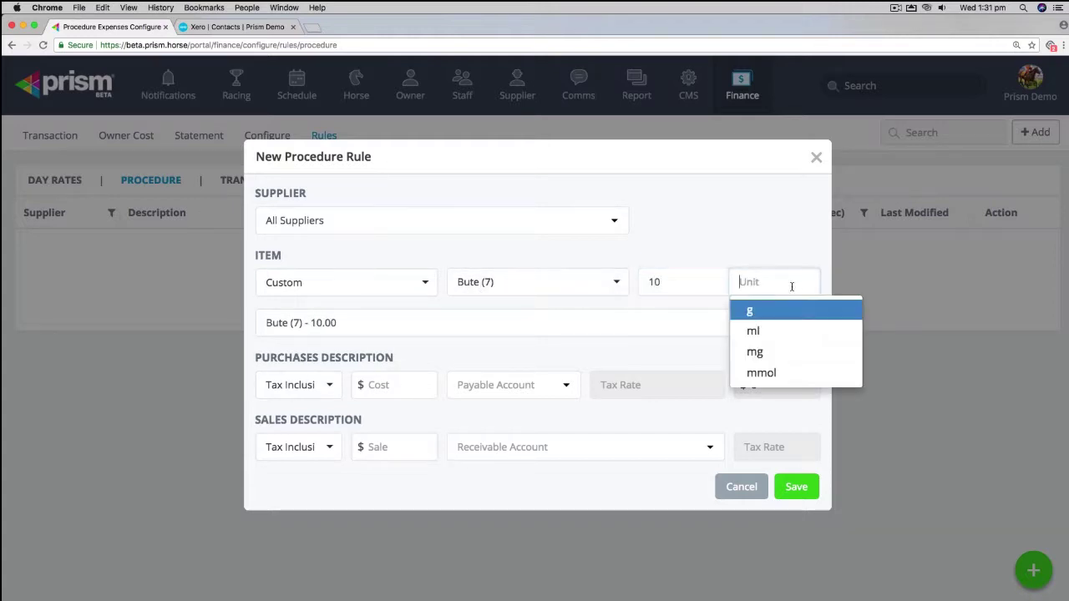
pyautogui.click(763, 336)
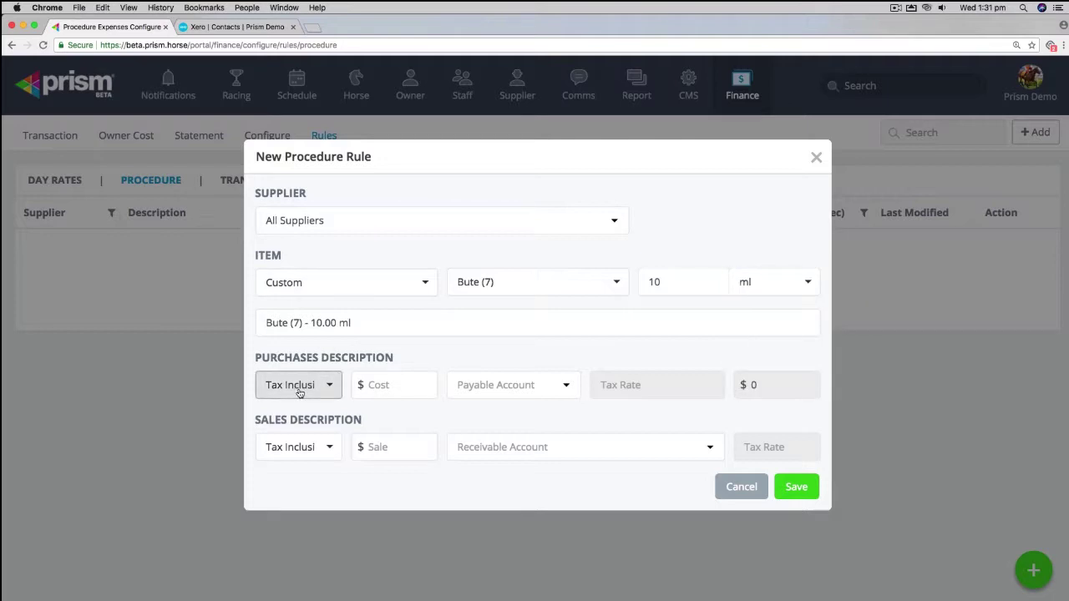
# Step: Set the sale price to $12.50, charged to 101 - Vet Recoverable, and save the rule
pyautogui.click(370, 446)
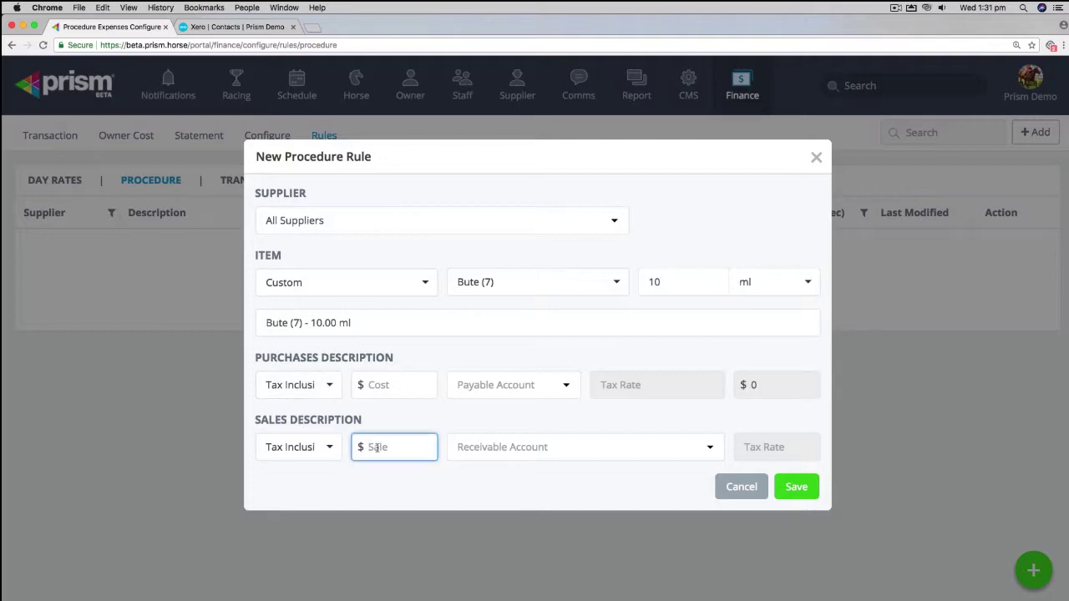
pyautogui.write('12.50')
pyautogui.click(708, 447)
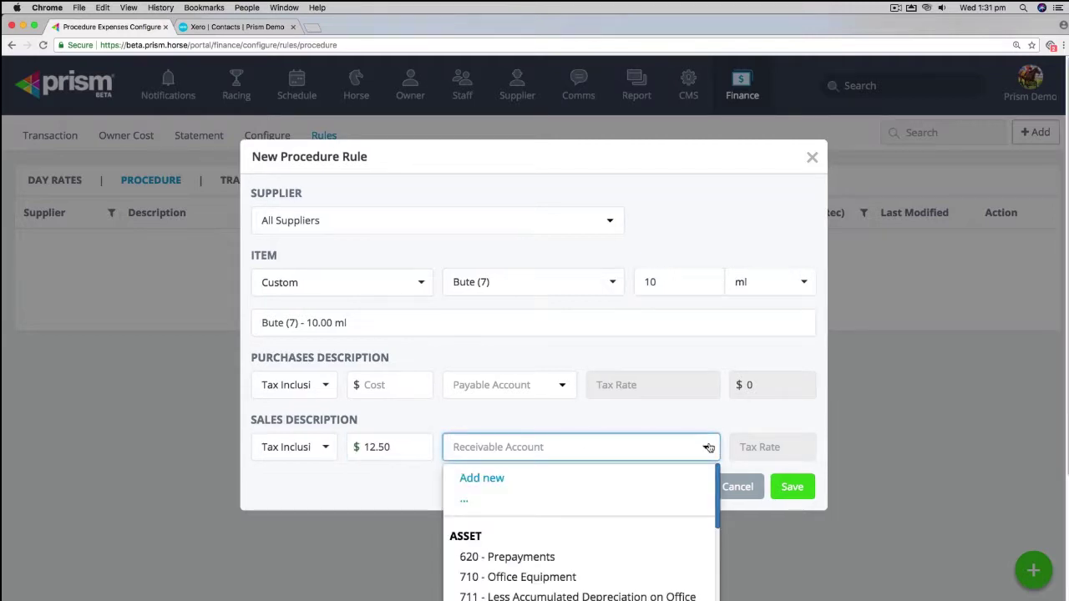
pyautogui.write('vet')
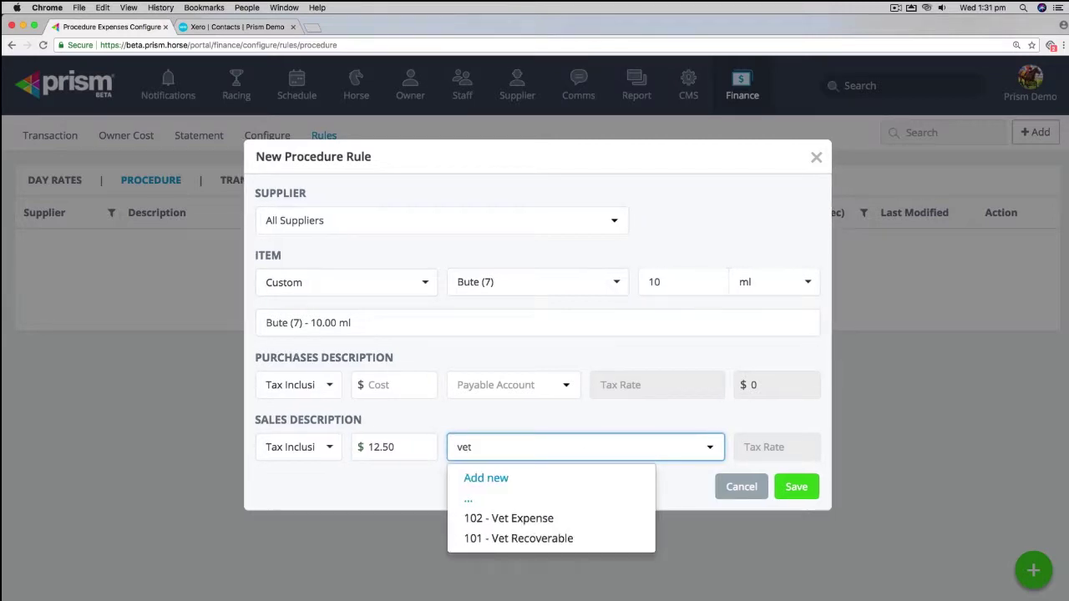
pyautogui.click(557, 538)
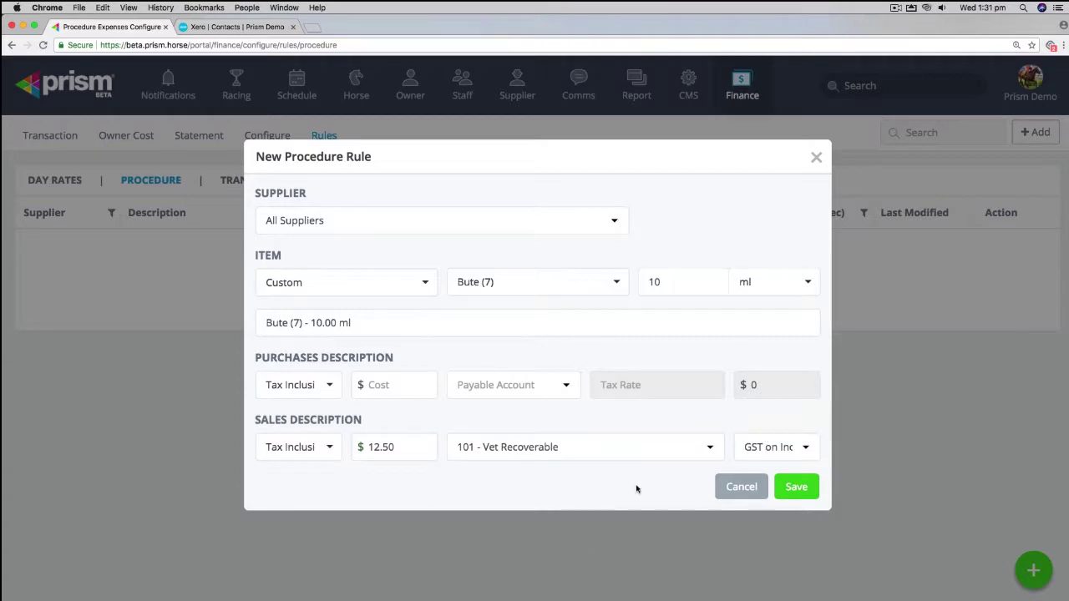
pyautogui.click(781, 490)
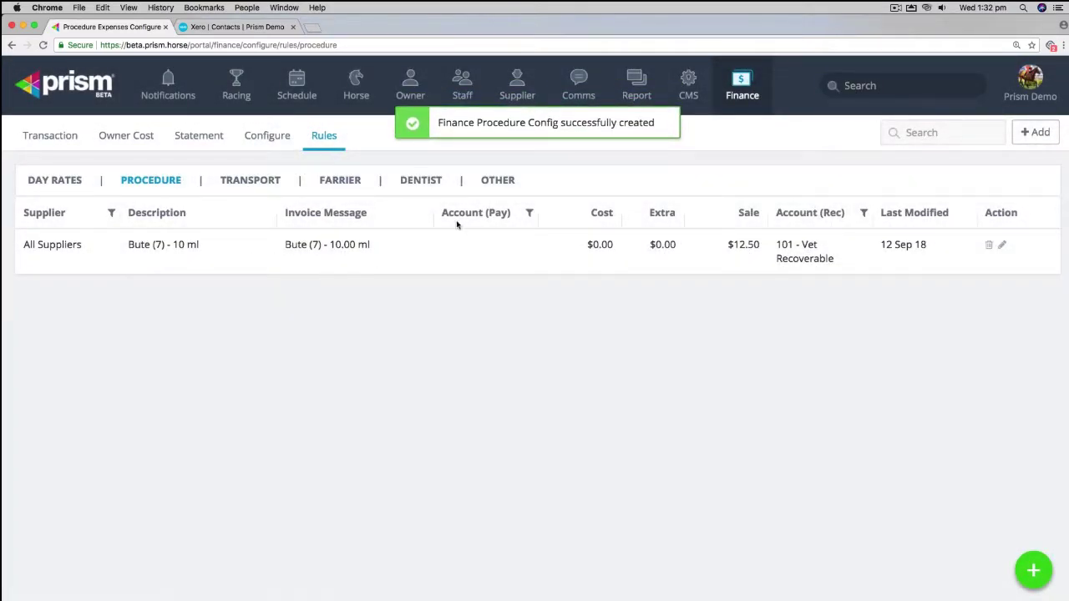
pyautogui.click(1033, 570)
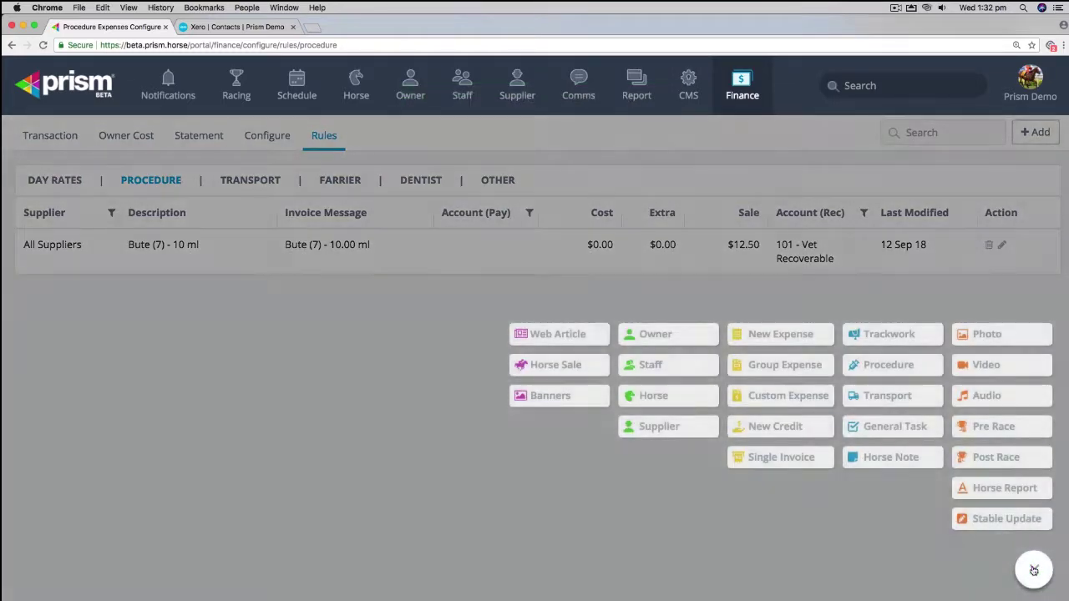
# Step: Schedule a new procedure for Gomo with Bute (7), accepting the clear-days warning
pyautogui.click(872, 368)
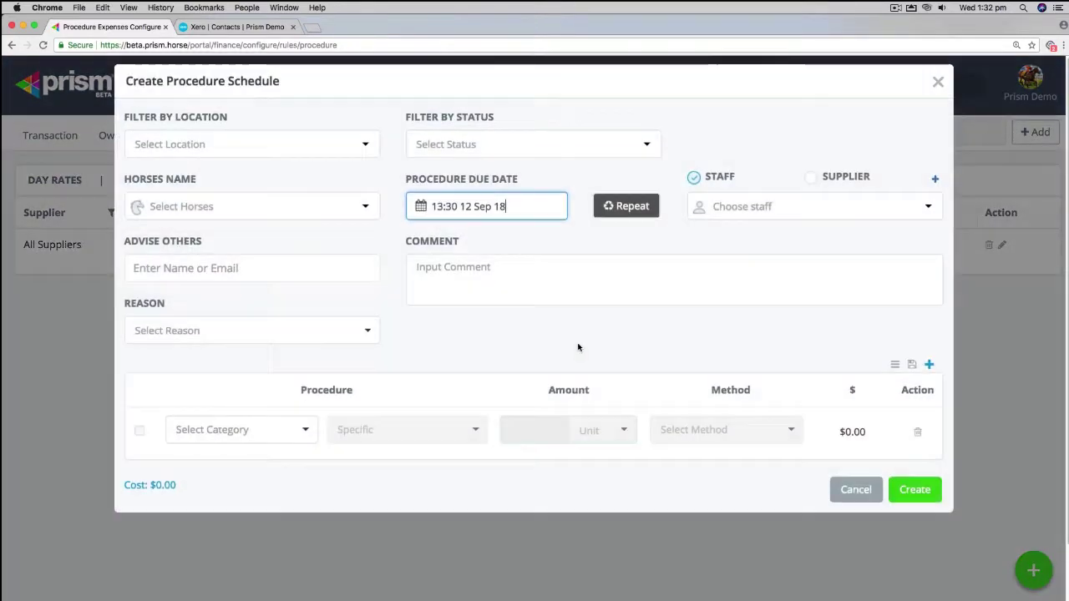
pyautogui.click(364, 208)
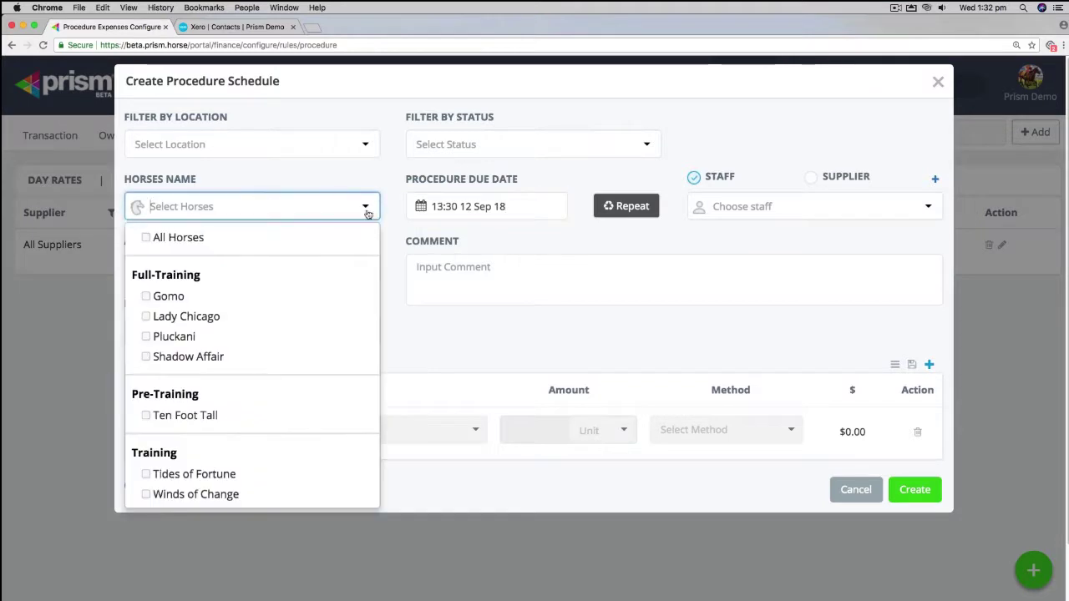
pyautogui.click(166, 299)
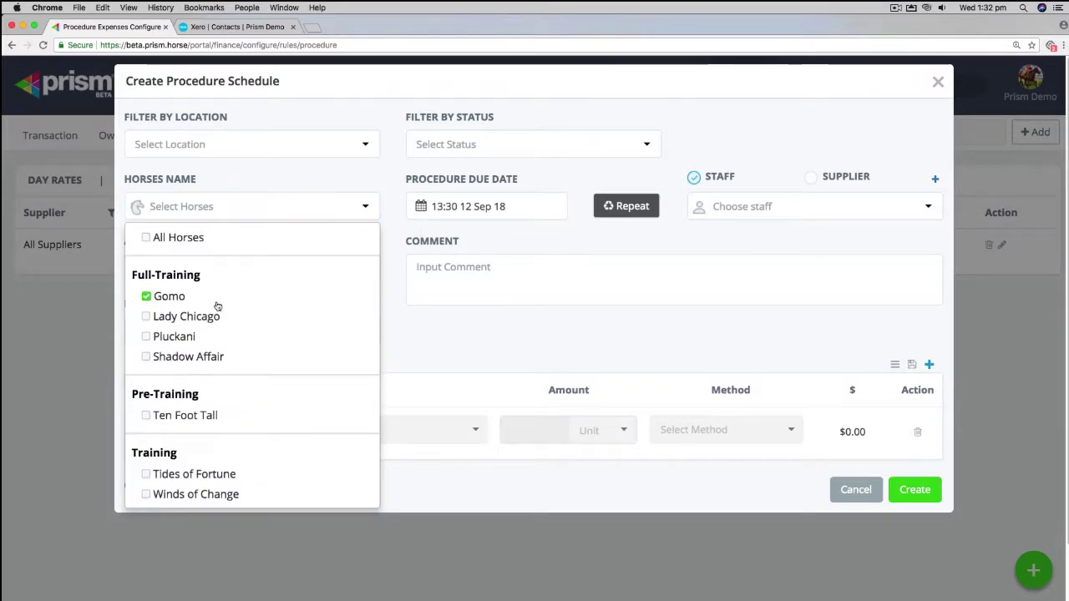
pyautogui.click(423, 331)
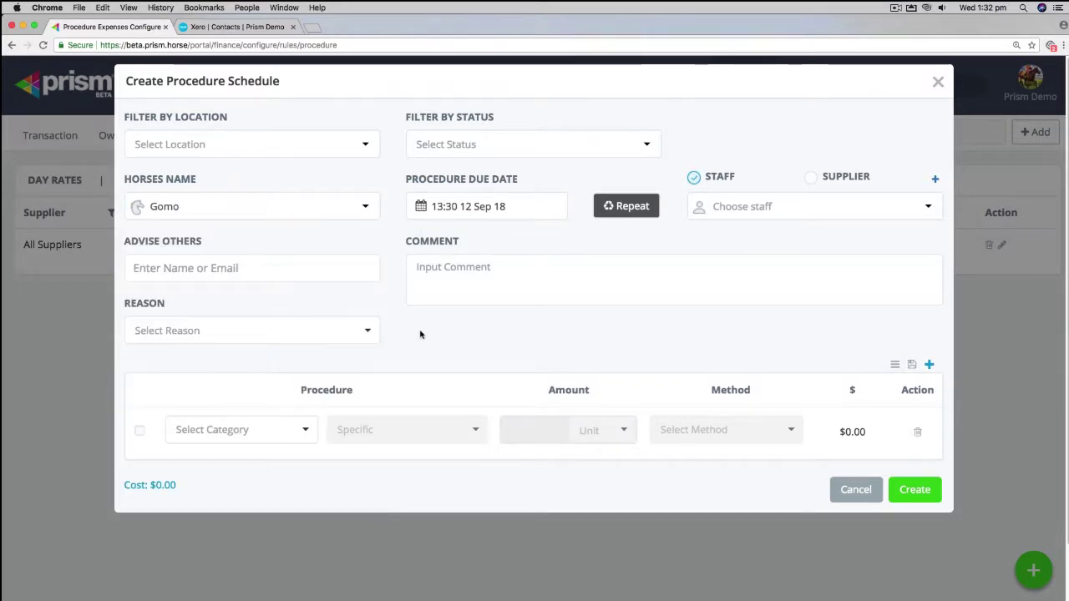
pyautogui.click(305, 430)
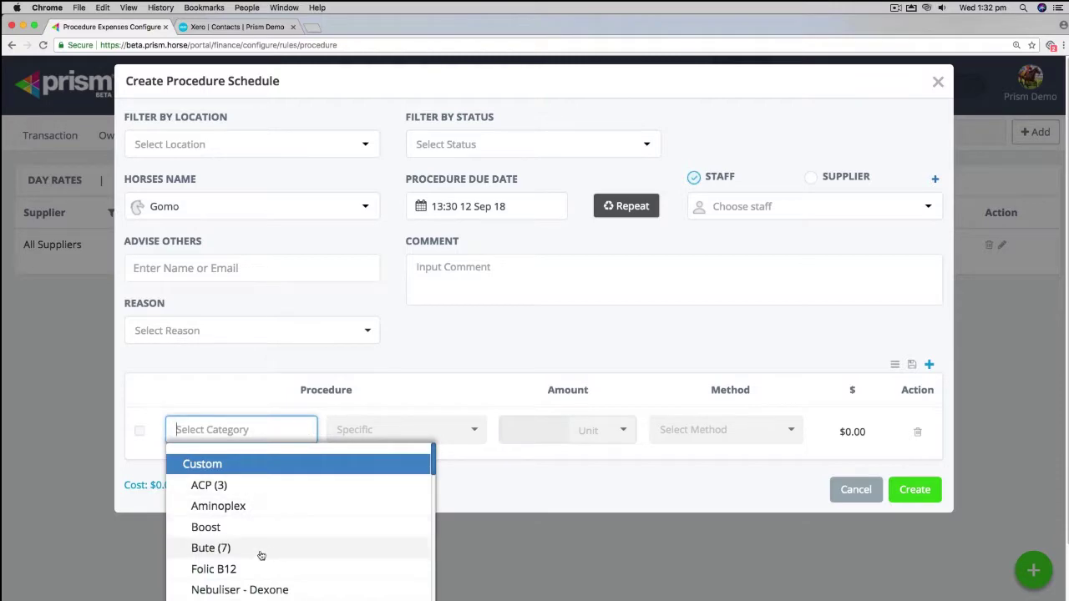
pyautogui.click(258, 550)
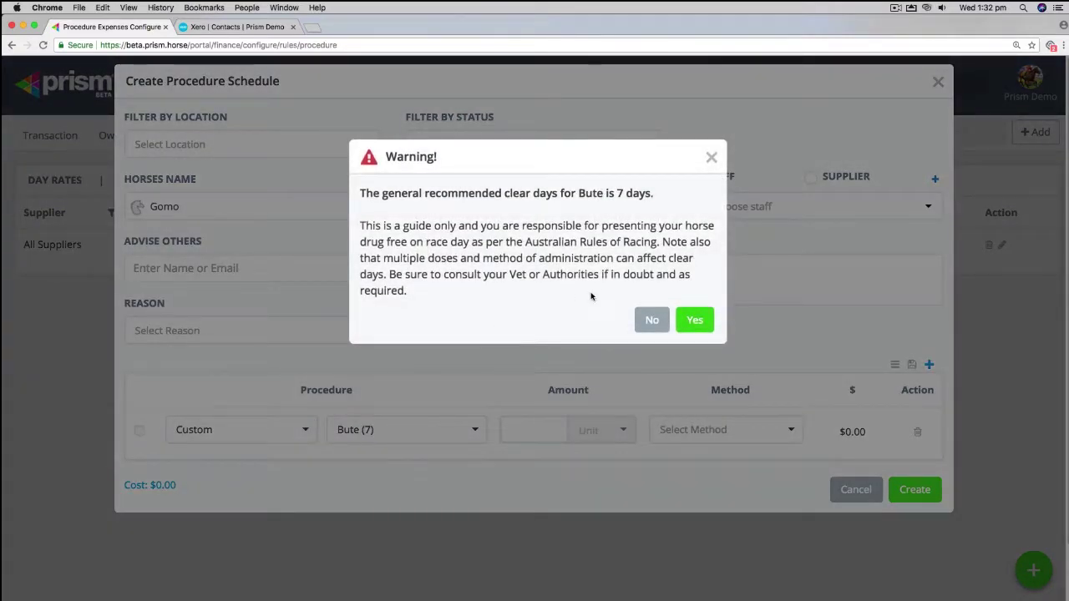
pyautogui.click(650, 320)
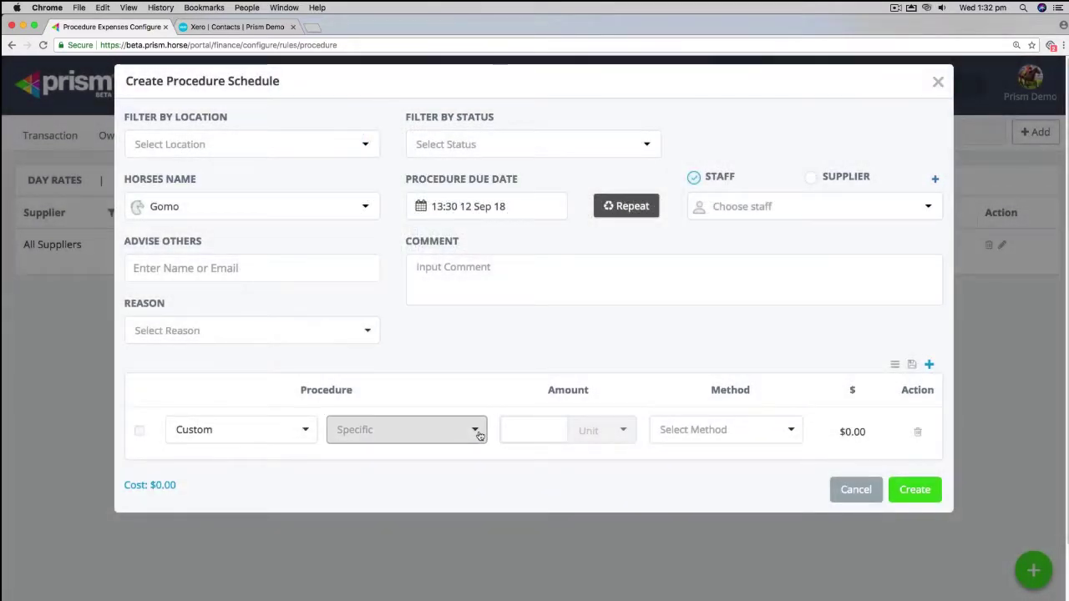
pyautogui.click(309, 429)
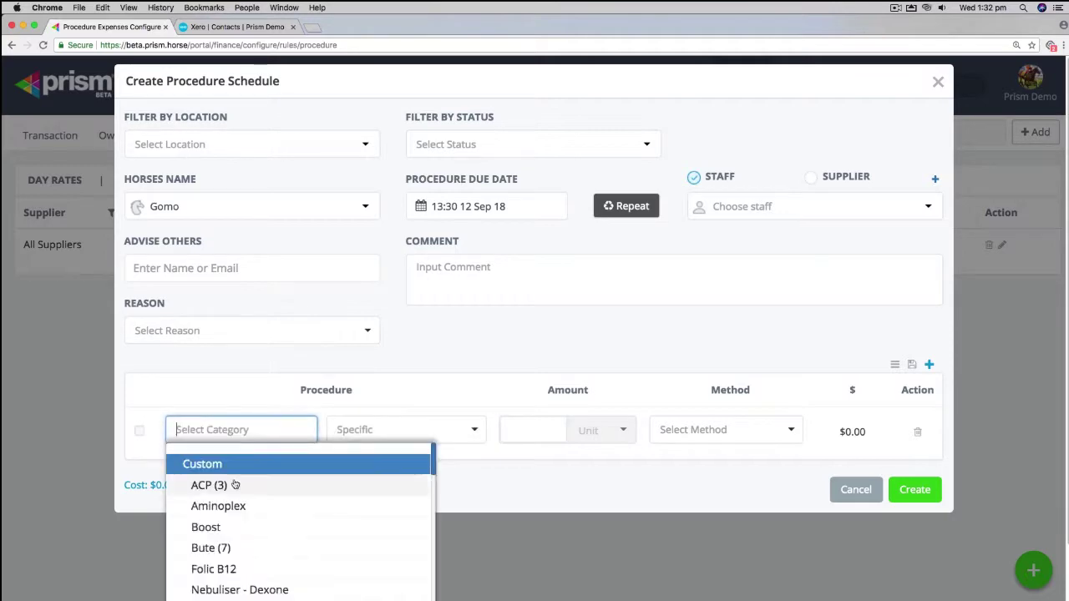
pyautogui.click(232, 547)
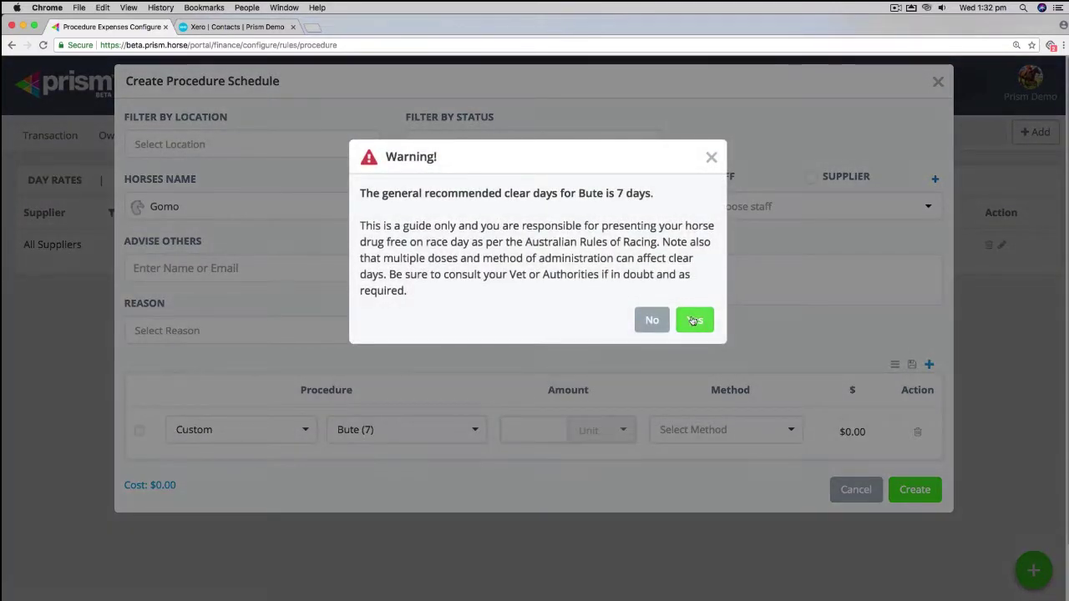
pyautogui.click(694, 305)
# Step: Set the dose to 10 ml intravenous and bring up the existing presets
pyautogui.click(525, 436)
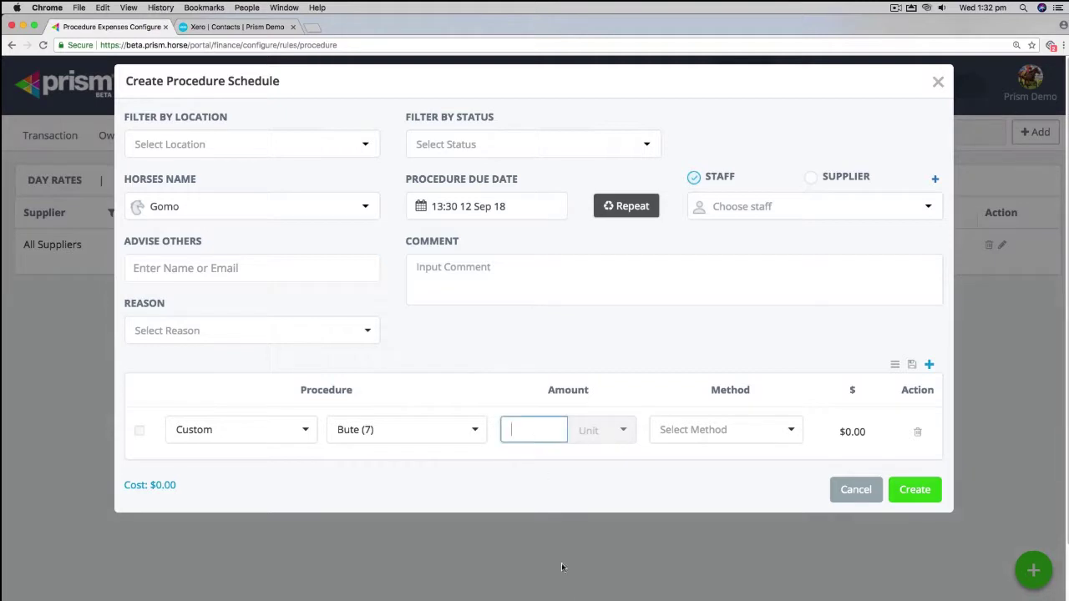
pyautogui.moveTo(604, 576)
pyautogui.write('10')
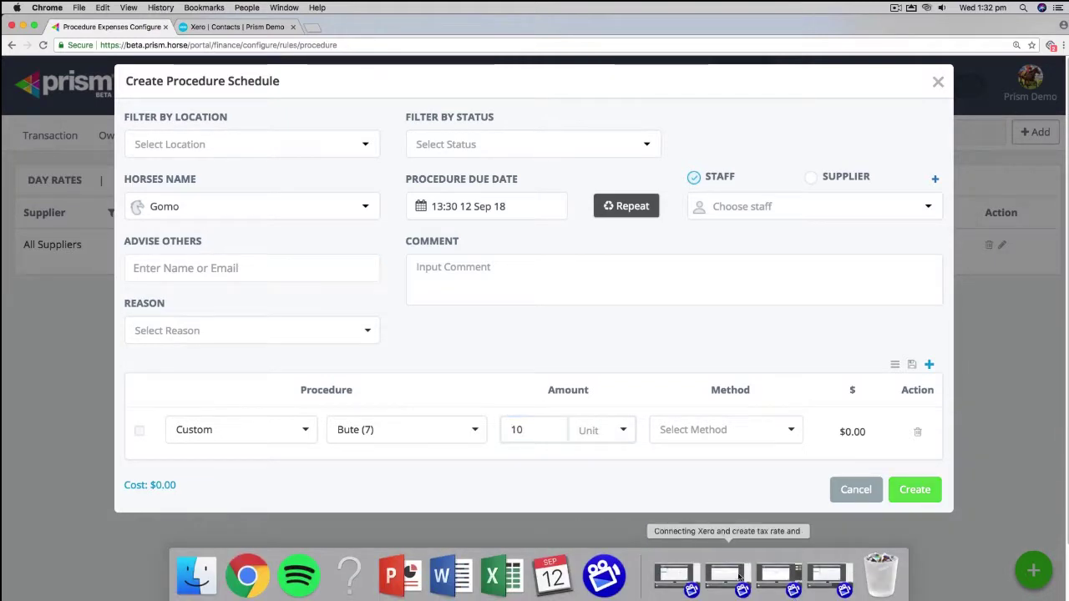
pyautogui.click(616, 430)
pyautogui.click(626, 480)
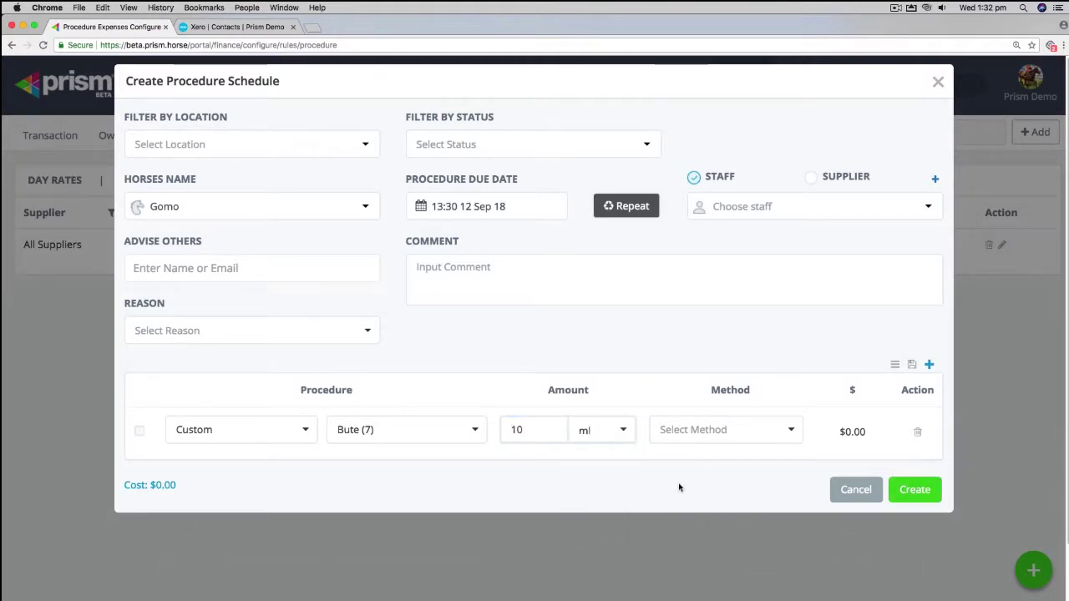
pyautogui.click(774, 431)
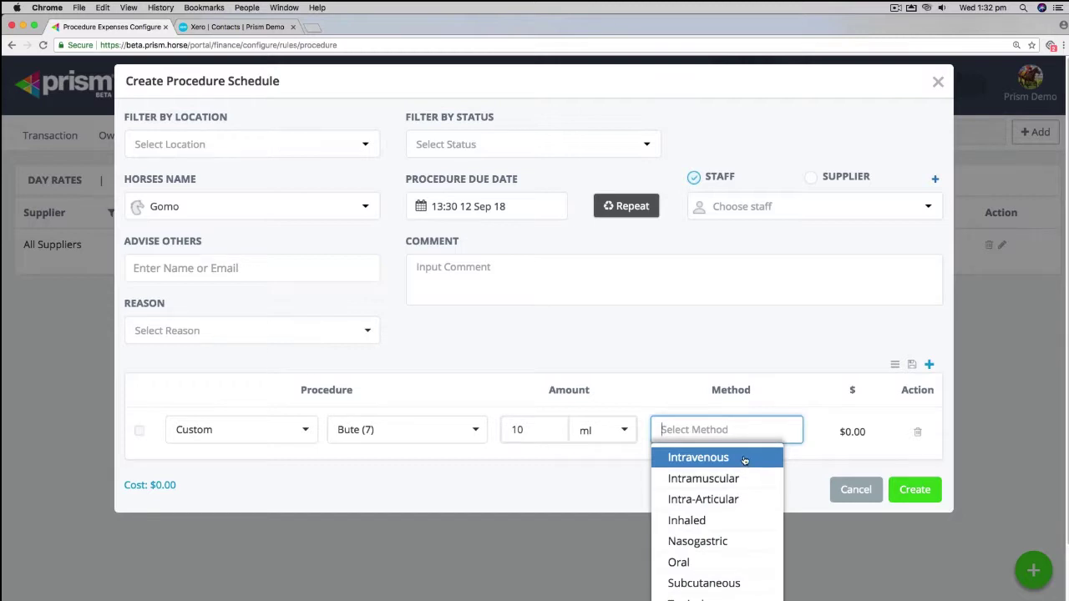
pyautogui.click(748, 458)
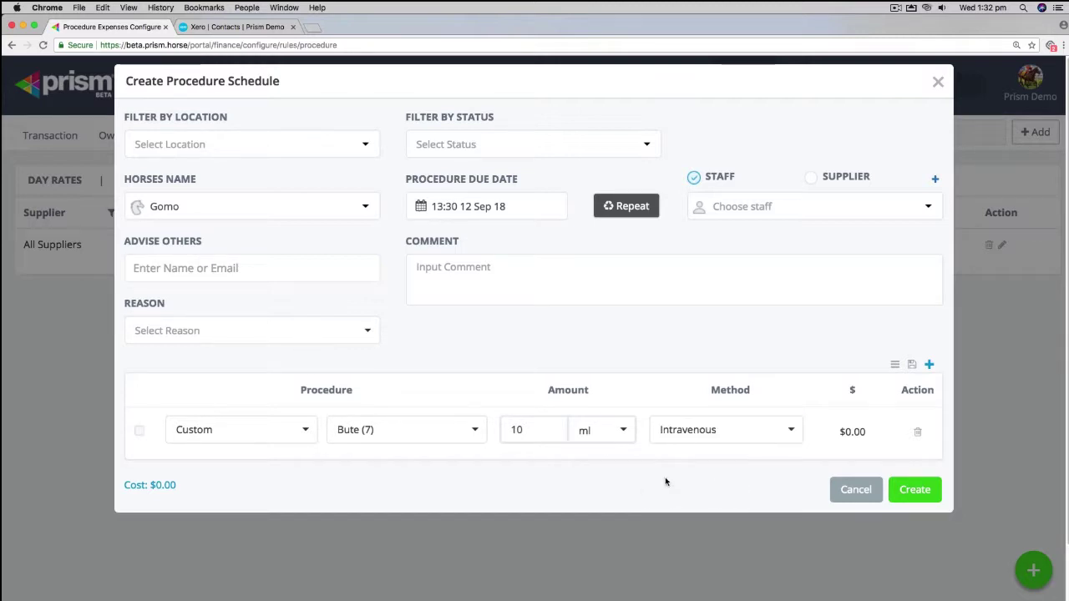
pyautogui.click(894, 364)
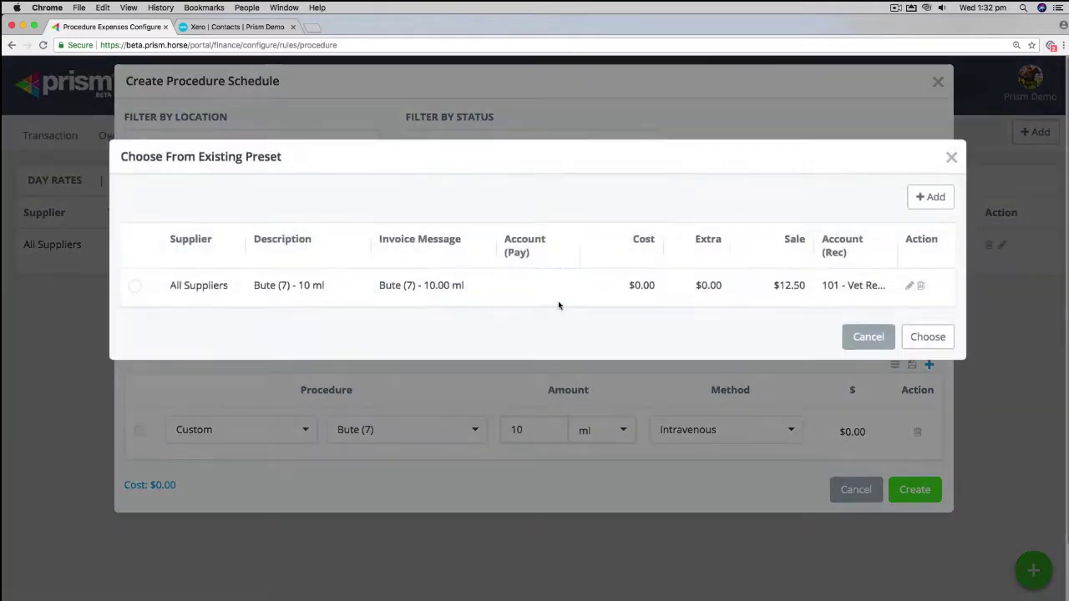
# Step: Apply the Bute (7) 10 ml preset and set the method to Intravenous
pyautogui.click(134, 288)
pyautogui.click(695, 321)
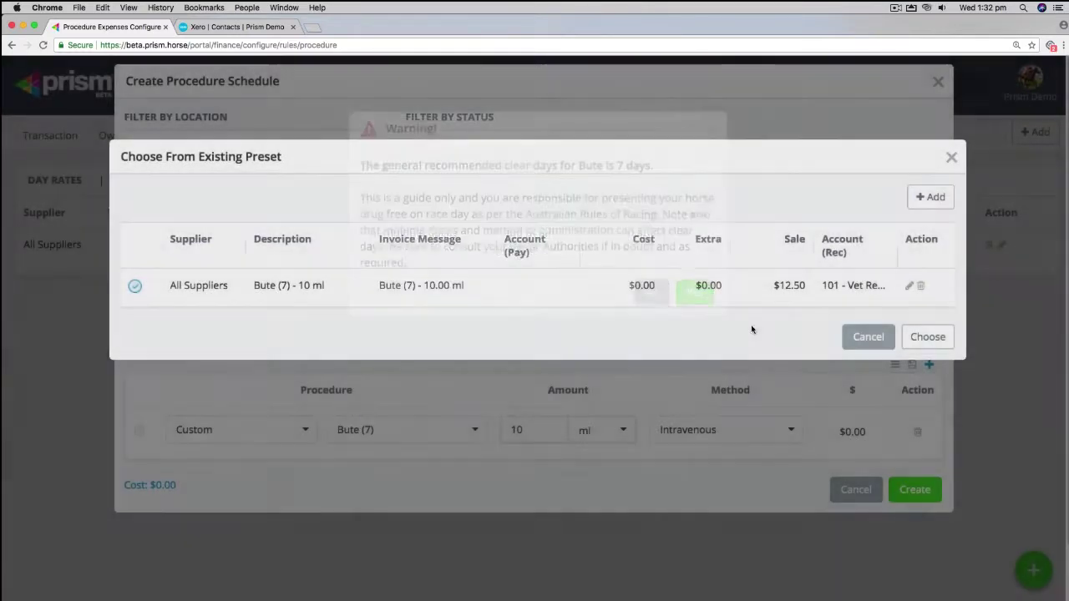
pyautogui.click(915, 333)
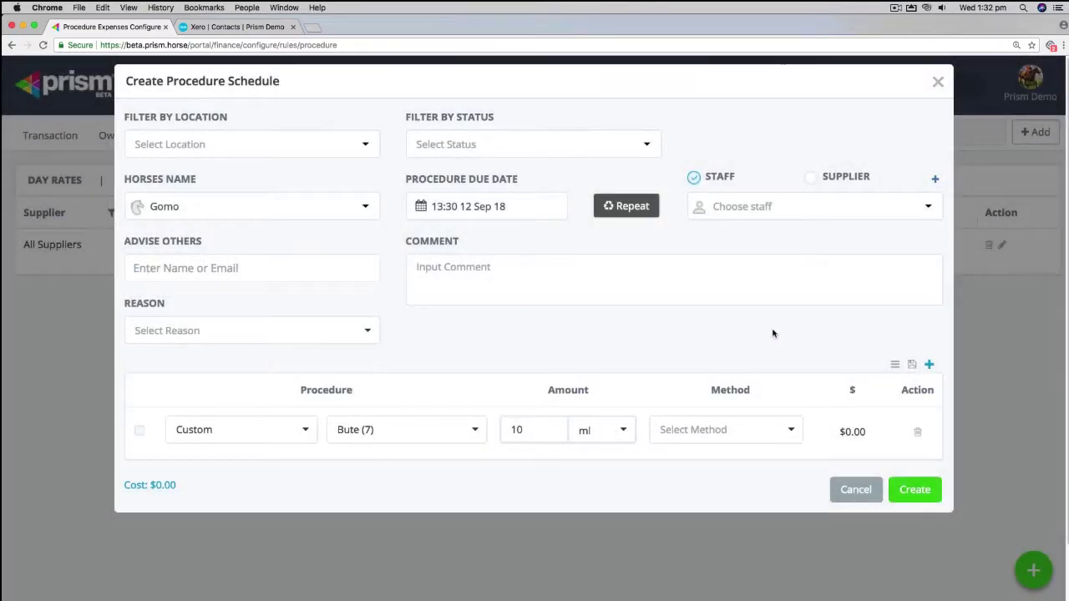
pyautogui.click(914, 491)
pyautogui.click(741, 435)
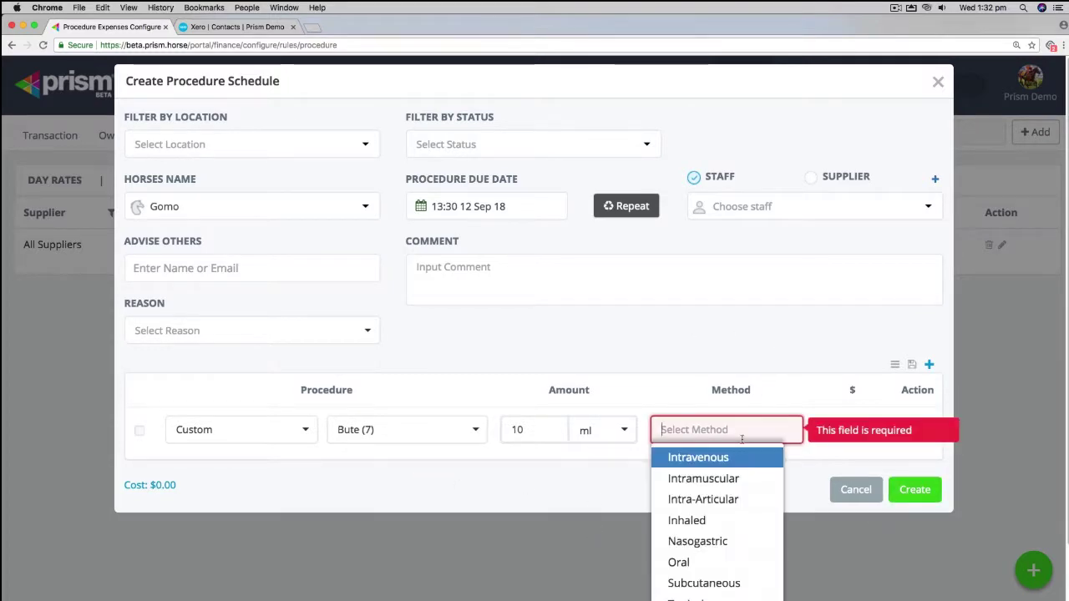
pyautogui.click(699, 456)
# Step: Create Gomo's procedure and mark it completed at 13:30 on 12 Sep 2018
pyautogui.click(914, 490)
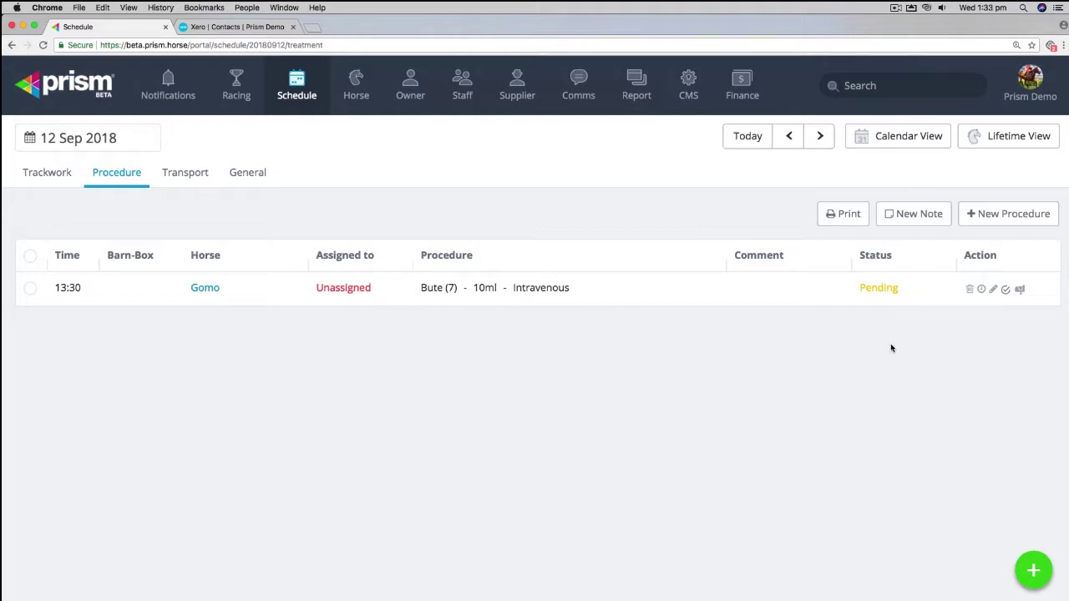
pyautogui.click(1006, 289)
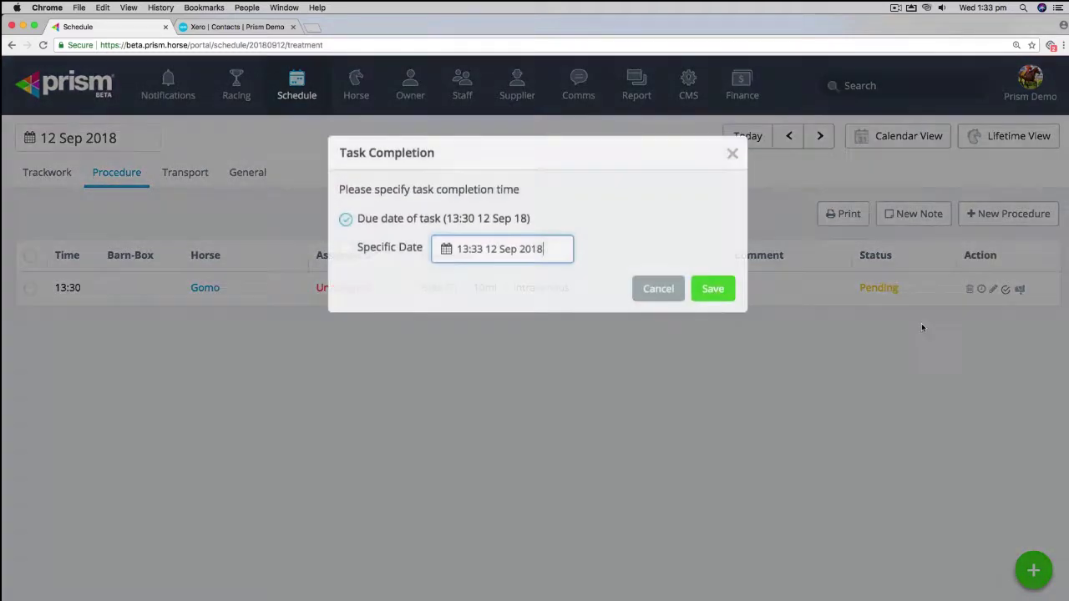
pyautogui.click(719, 299)
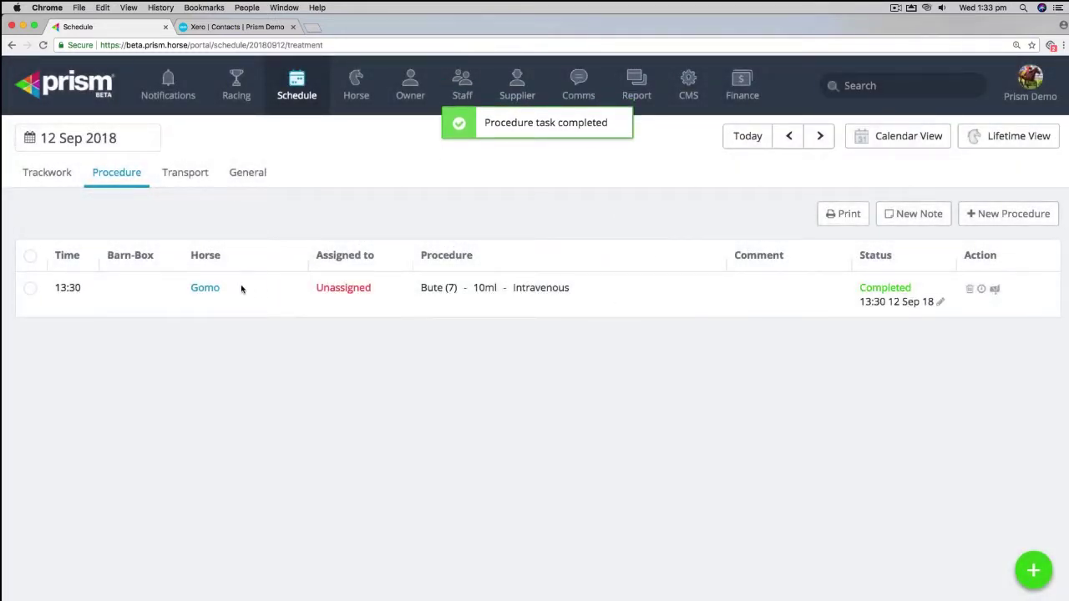
# Step: Go to Finance to see Gomo's $12.50 Bute (7) charge in the transactions
pyautogui.click(742, 90)
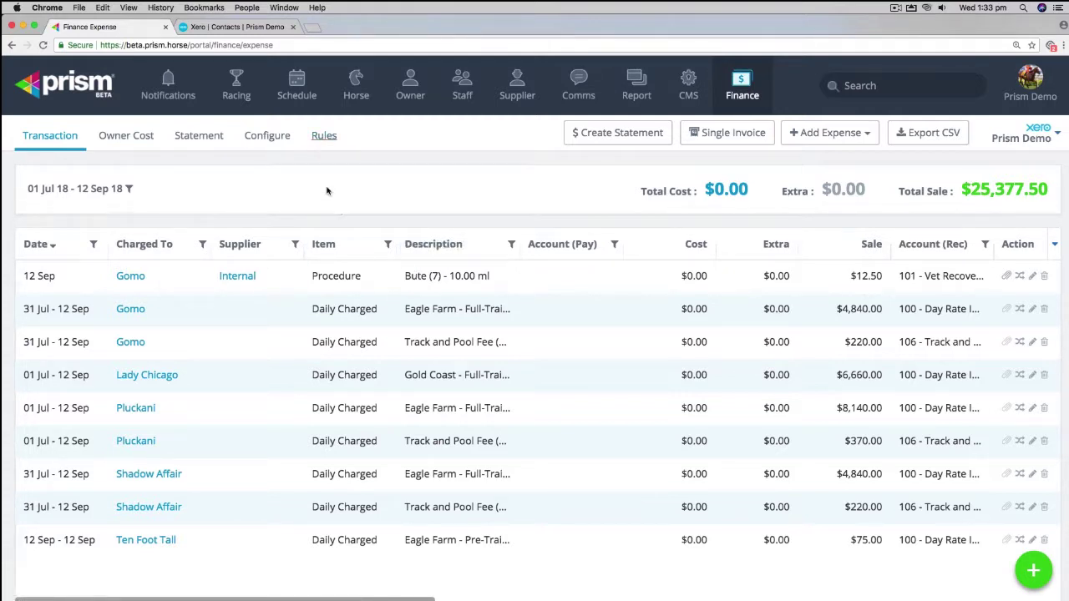
# Step: Start a new Transport rule under Finance Rules and choose to add a new supplier
pyautogui.click(325, 136)
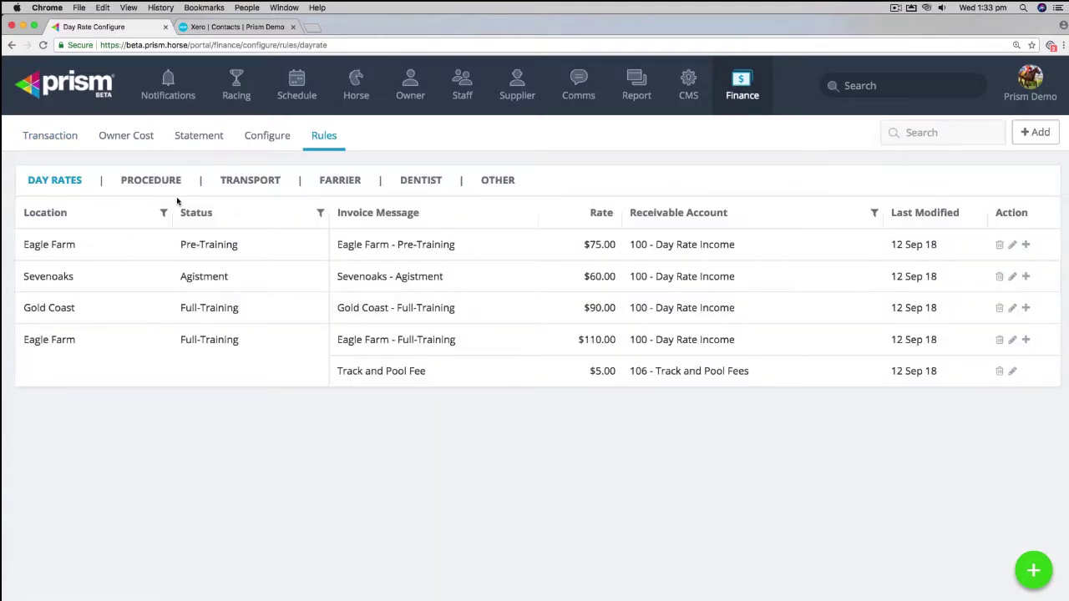
pyautogui.click(248, 181)
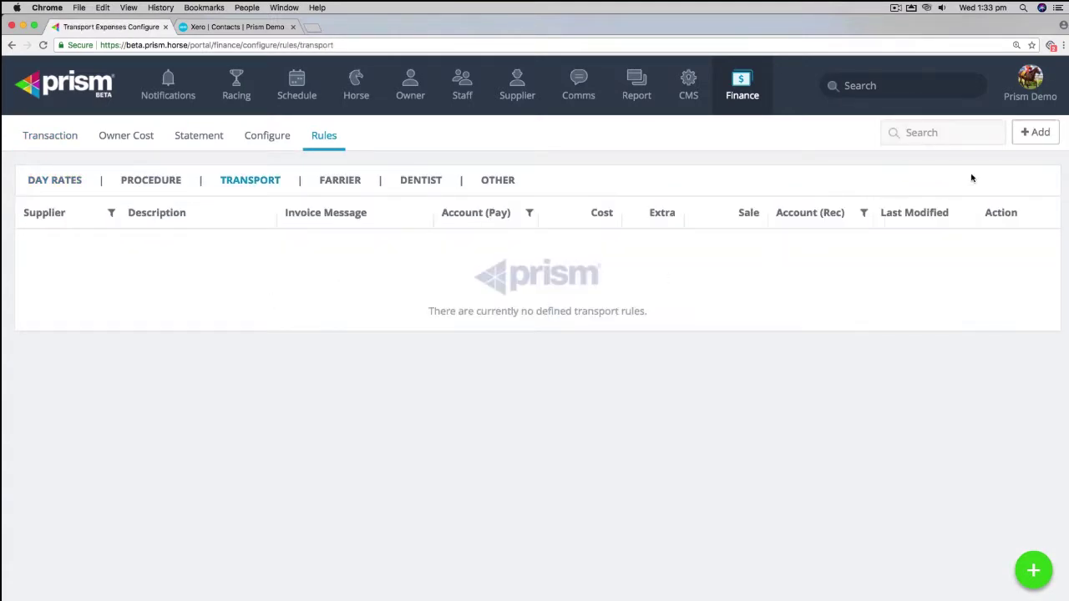
pyautogui.click(1034, 134)
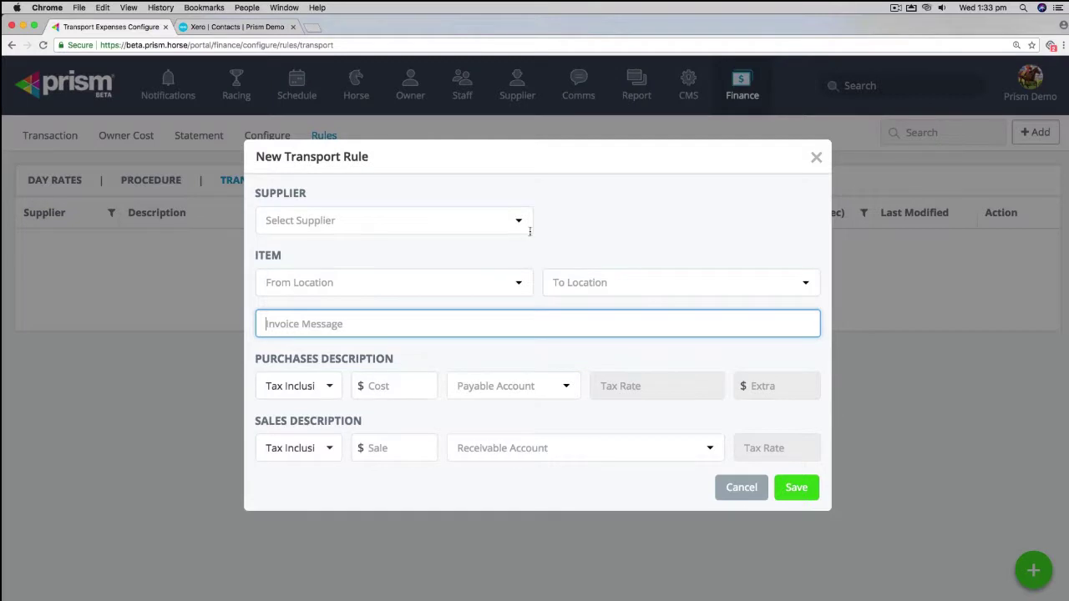
pyautogui.click(522, 221)
pyautogui.click(555, 222)
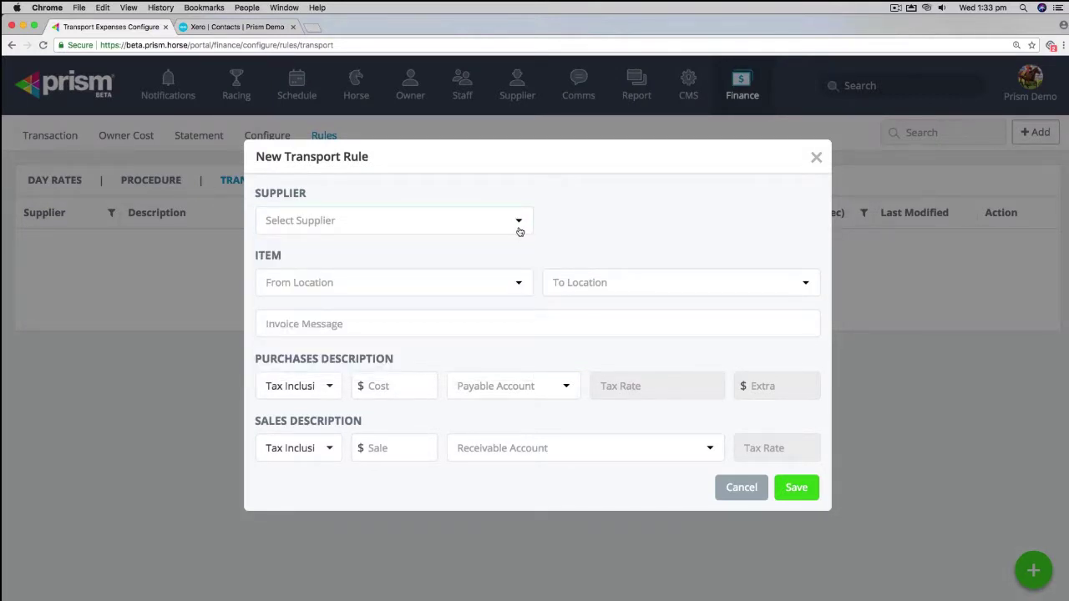
pyautogui.click(518, 224)
pyautogui.click(297, 253)
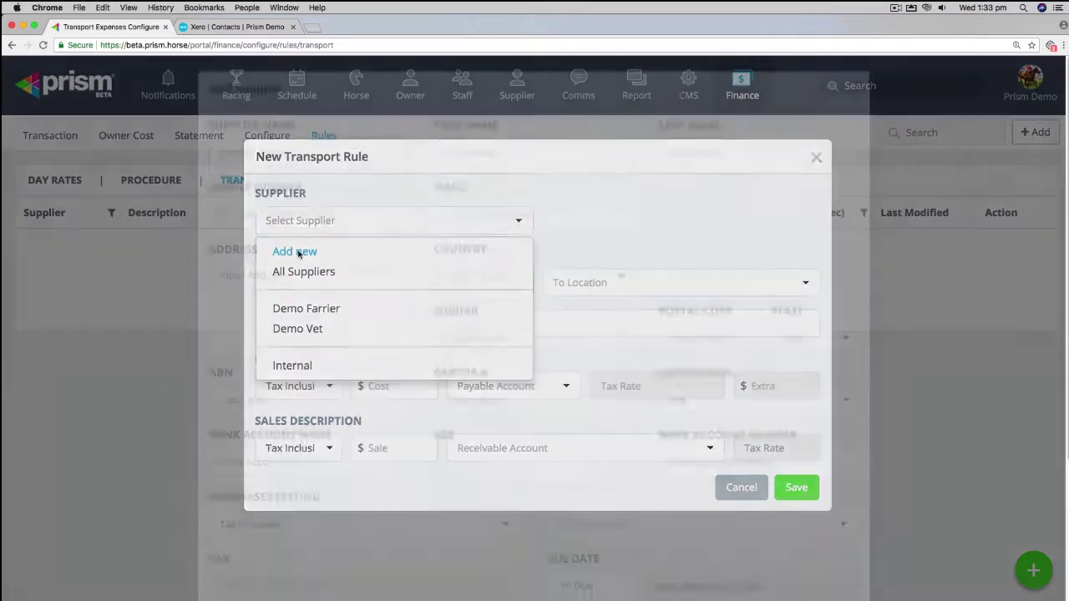
# Step: Save new supplier 'Demo Float' with contact first name, last name and e-mail
pyautogui.write('Demo Fl')
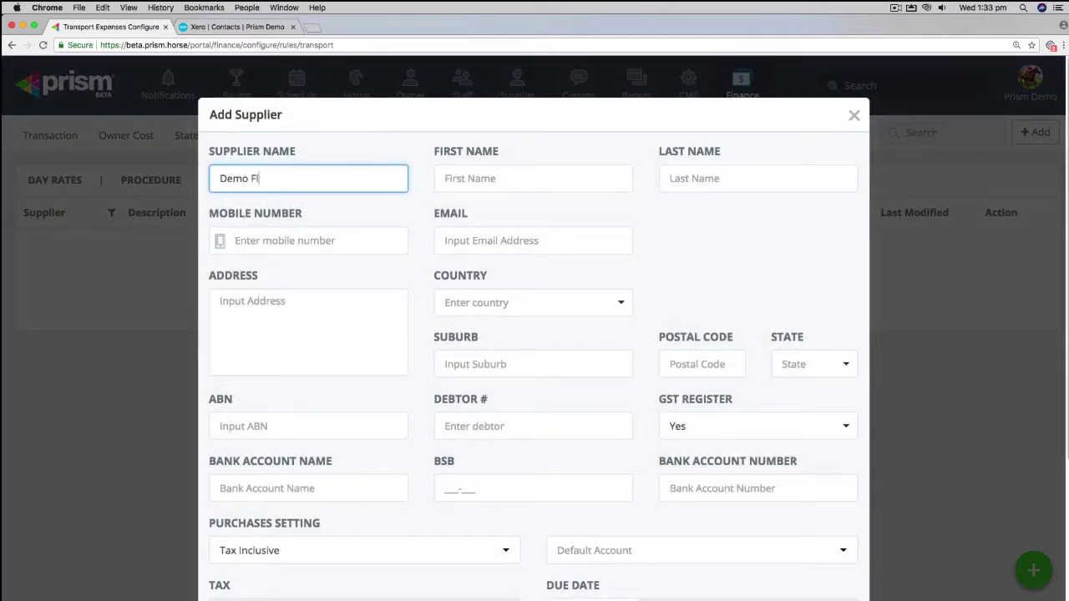
pyautogui.write('oat')
pyautogui.press('Tab')
pyautogui.write('Demo')
pyautogui.press('Tab')
pyautogui.write('Float')
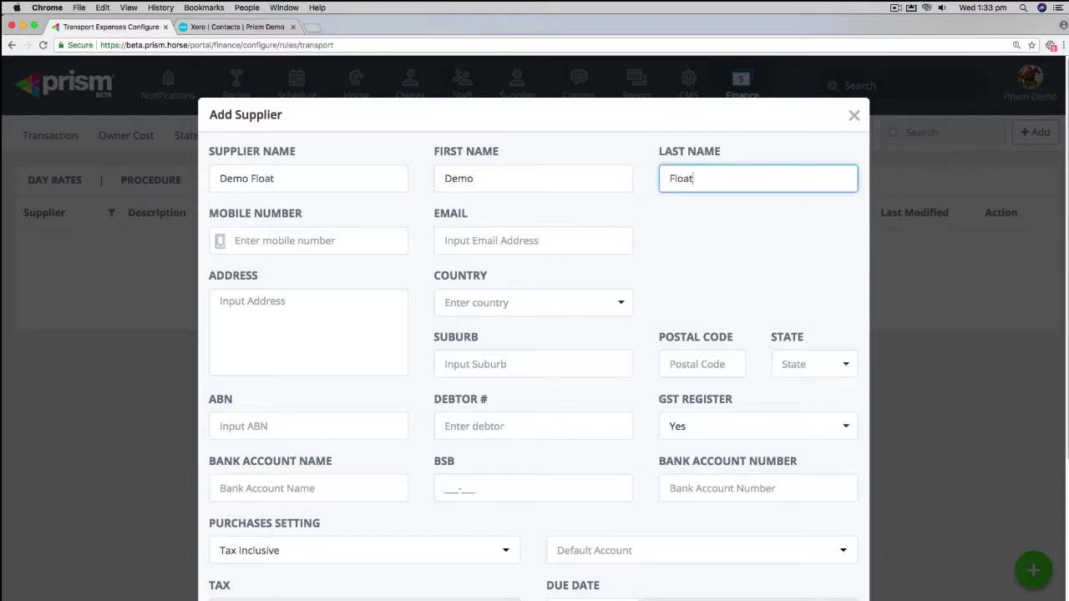
pyautogui.click(440, 240)
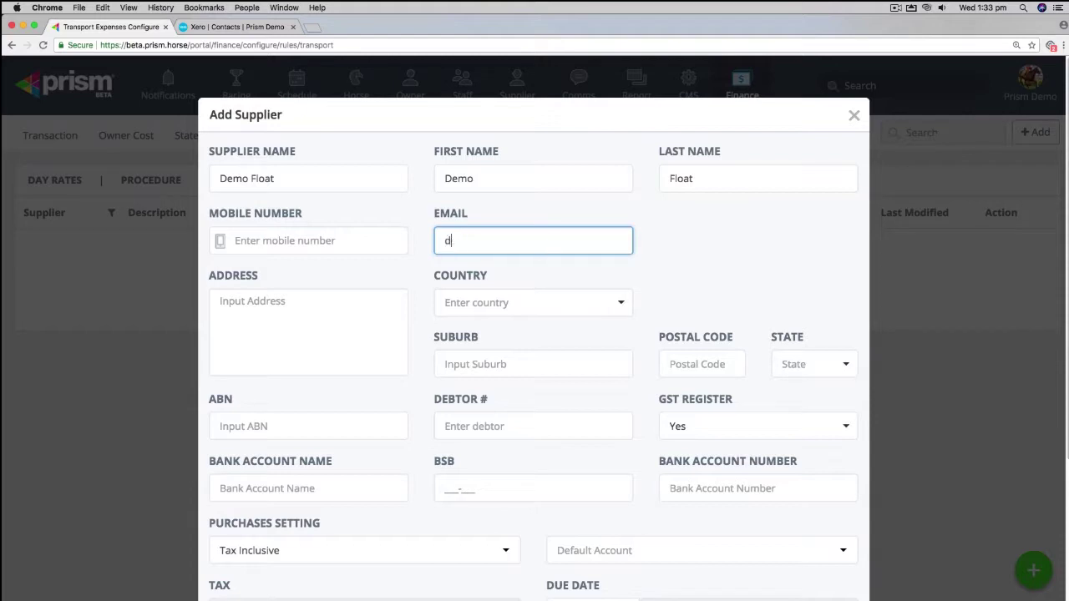
pyautogui.scroll(-5, 510, 342)
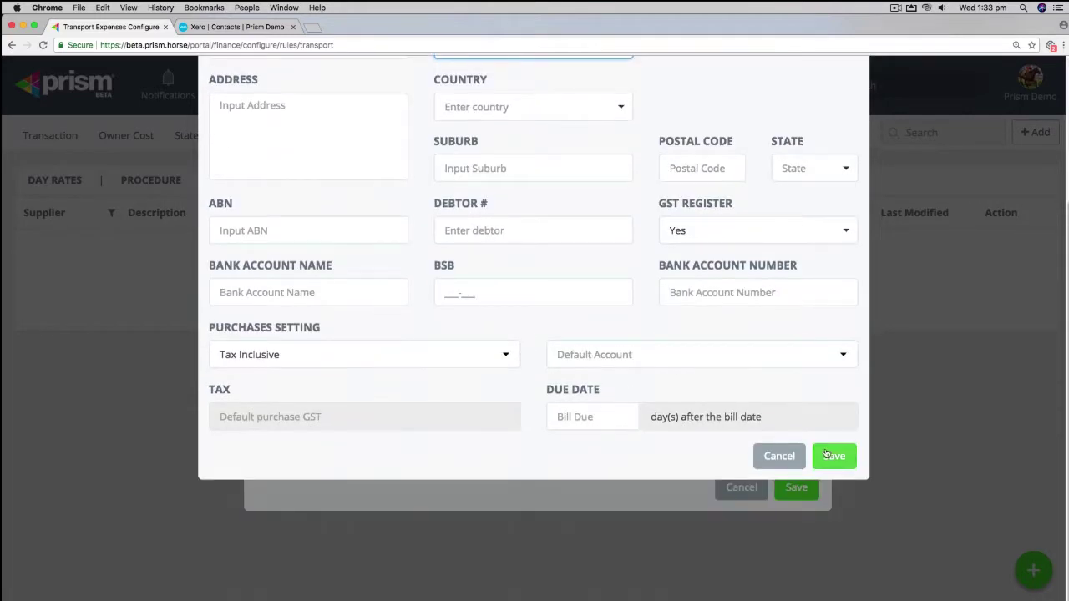
pyautogui.click(835, 449)
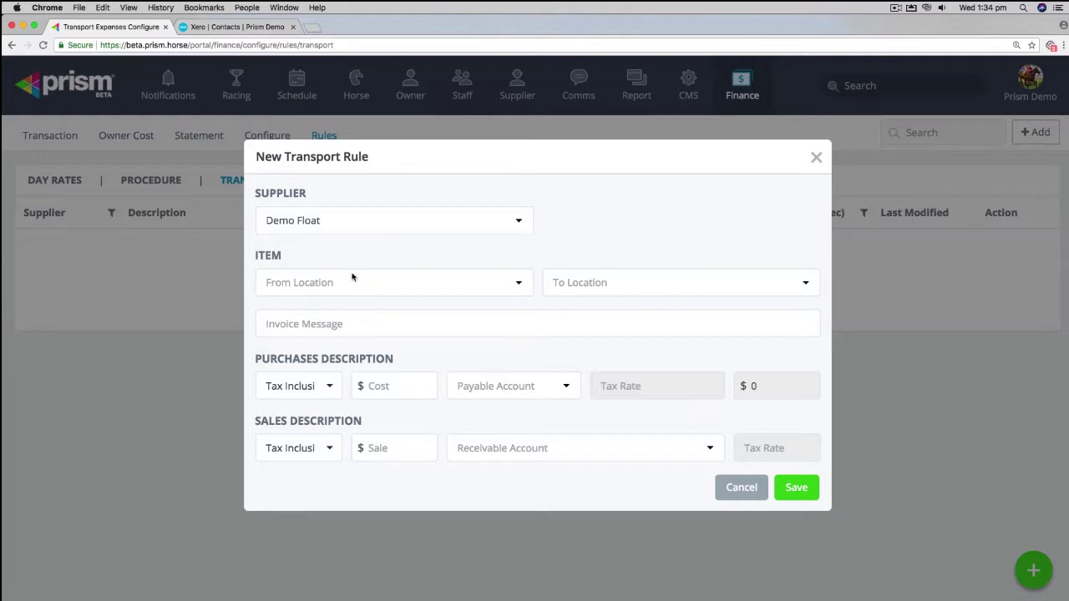
# Step: Set the route from Eagle Farm to Sevenoaks with a $100 purchase cost
pyautogui.click(521, 285)
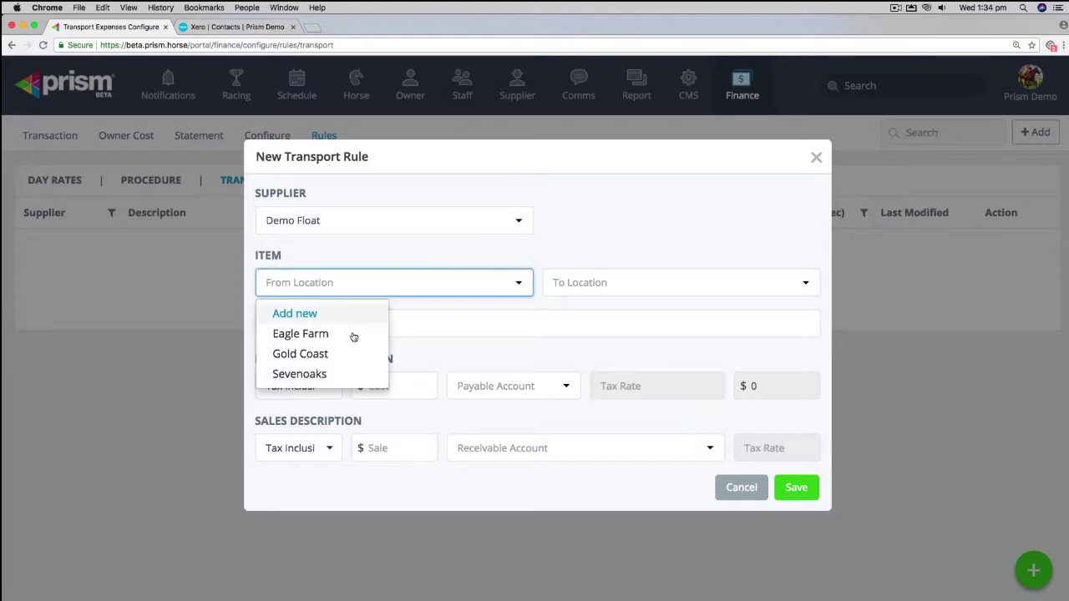
pyautogui.click(372, 334)
pyautogui.click(809, 287)
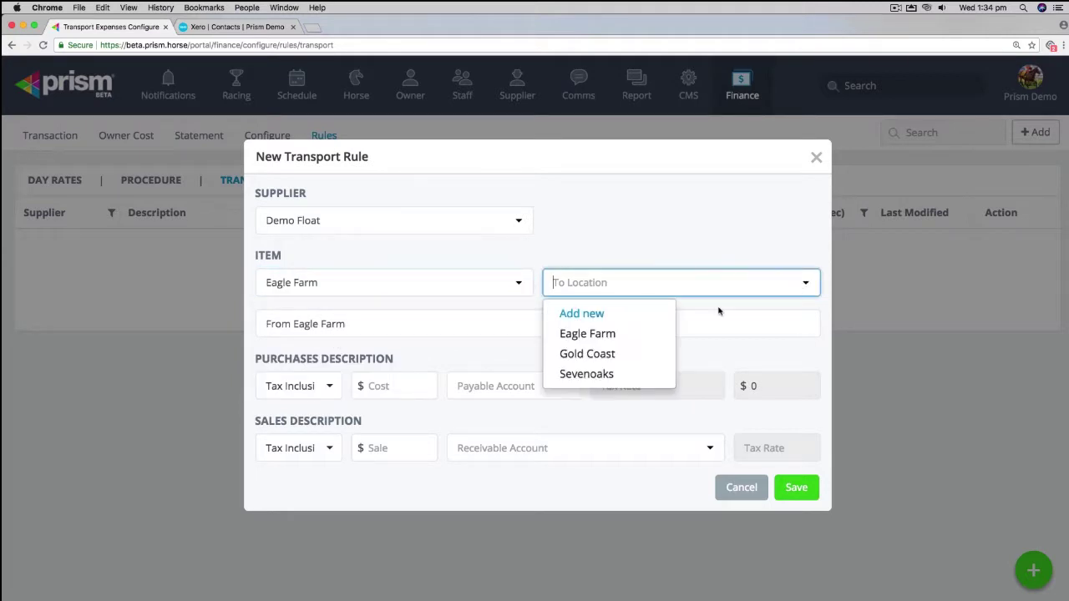
pyautogui.click(573, 375)
pyautogui.click(404, 386)
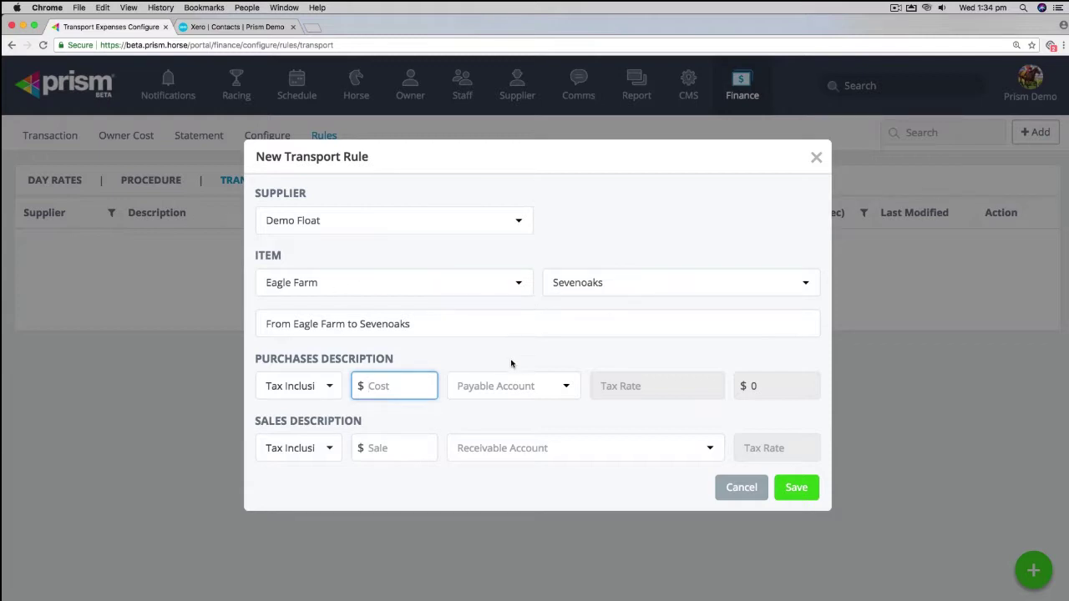
pyautogui.write('100')
pyautogui.press('Tab')
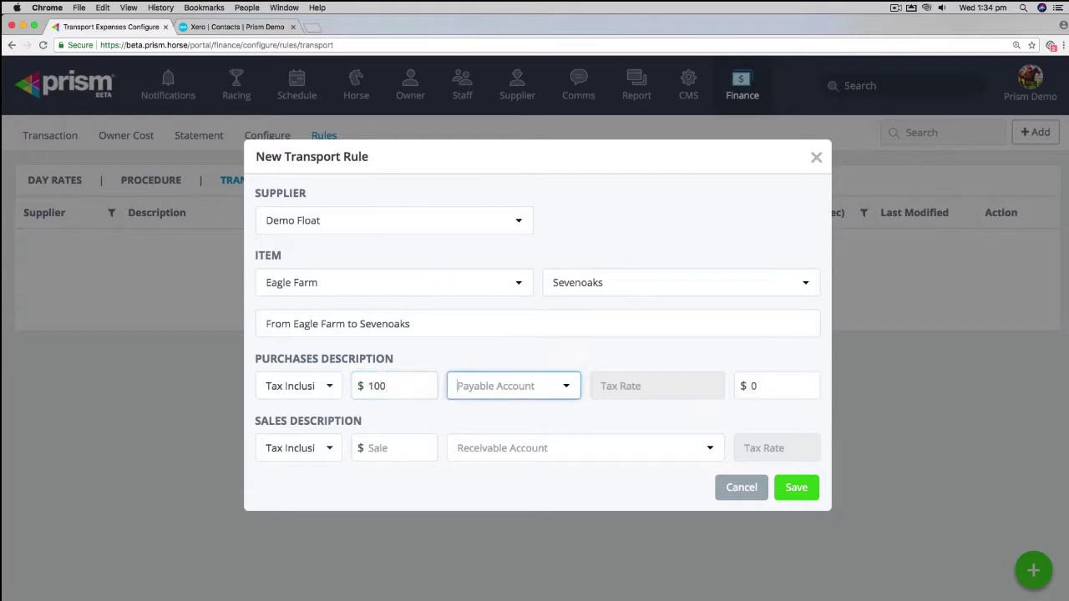
# Step: Search payable accounts for 'flo' and choose to add a new account
pyautogui.click(500, 382)
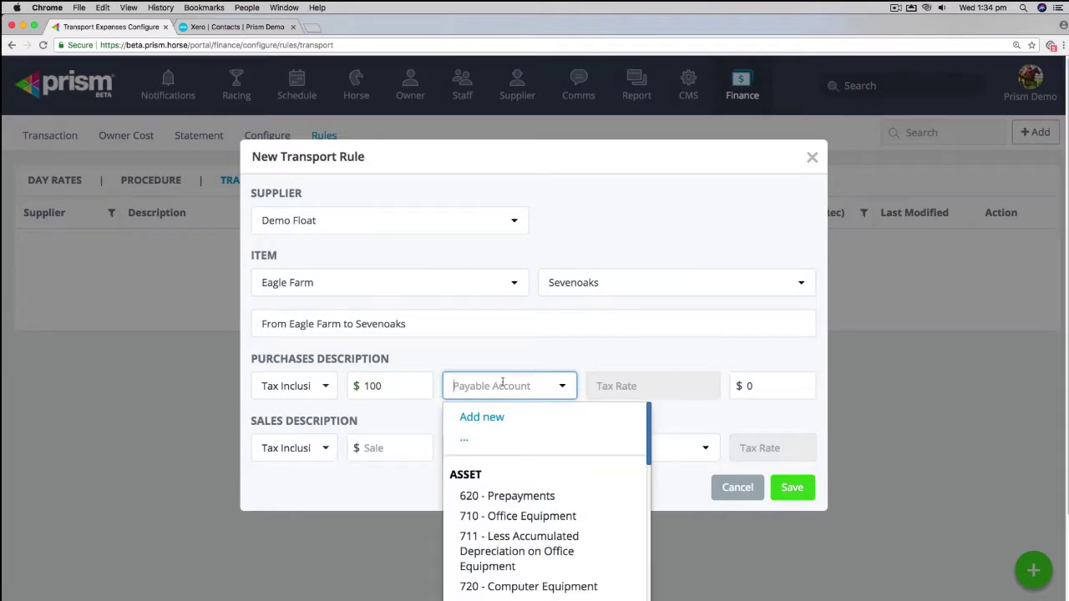
pyautogui.write('flo')
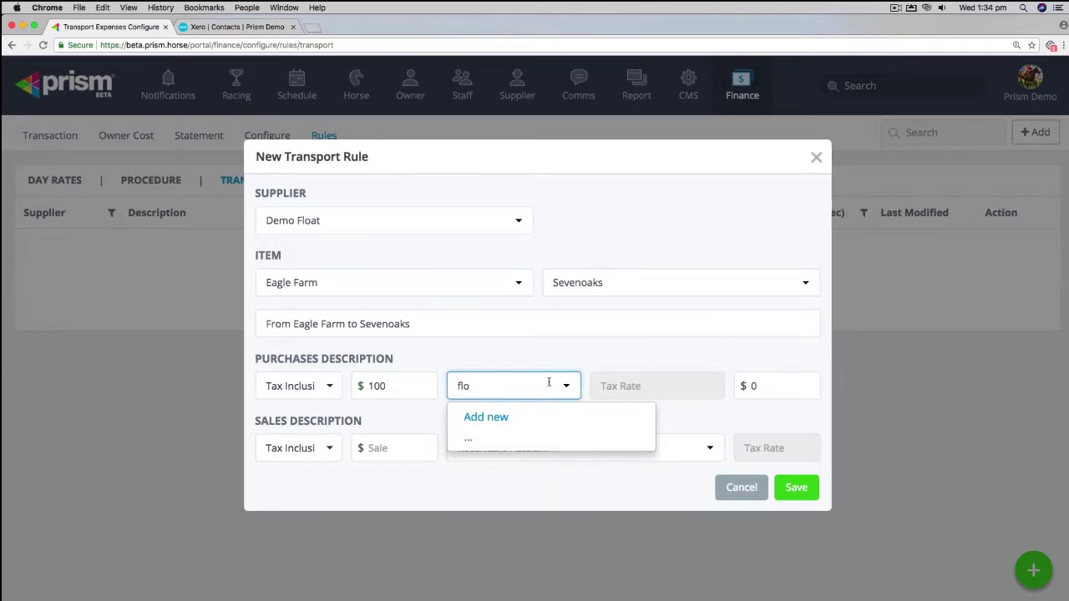
pyautogui.click(511, 418)
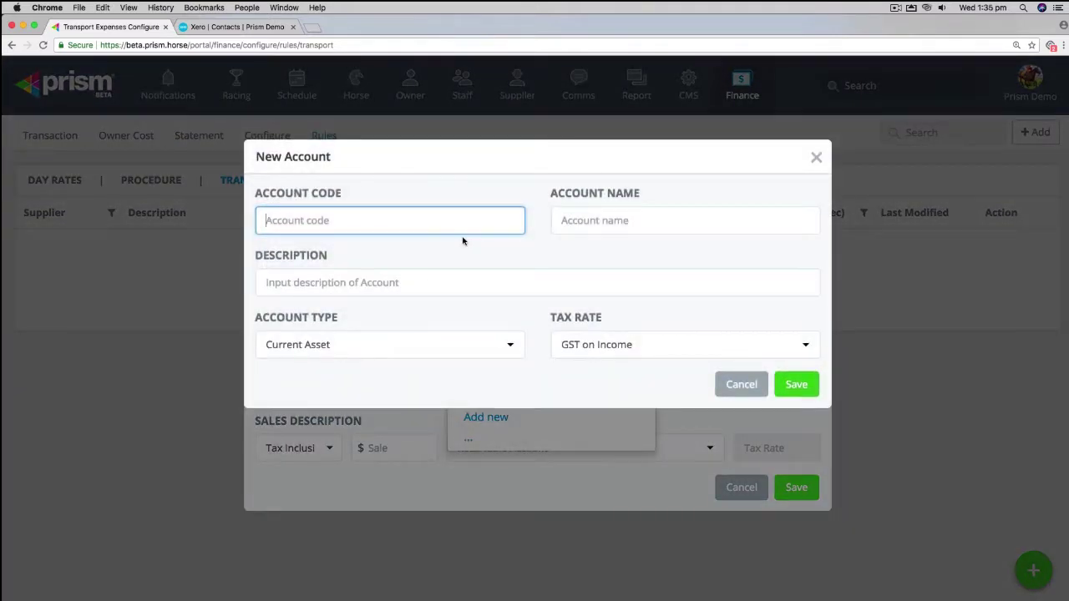
# Step: Enter account code 110 with the name 'Floating expense'
pyautogui.write('110')
pyautogui.press('Tab')
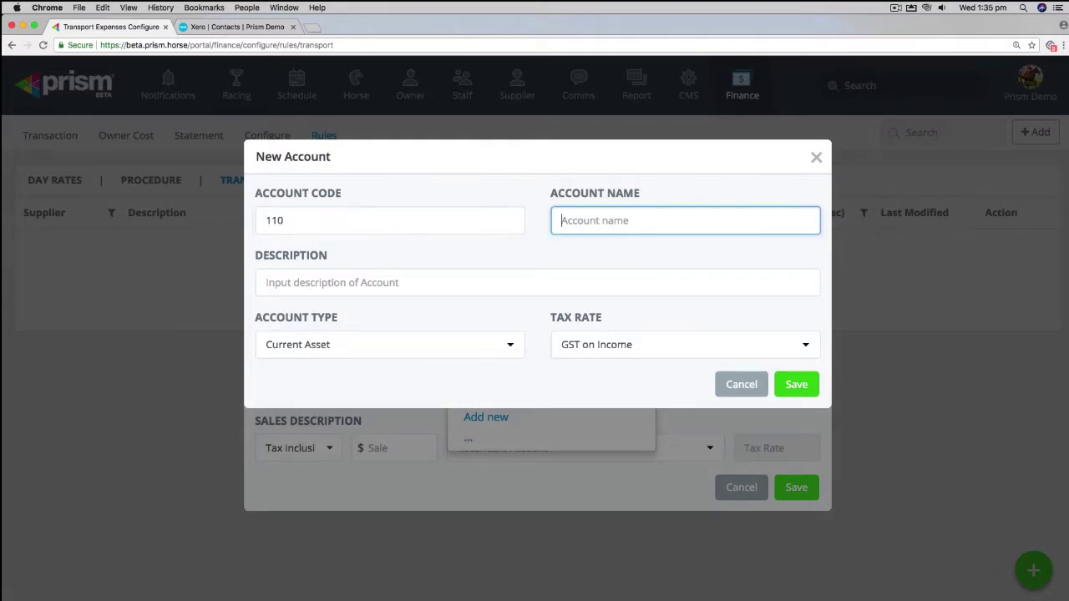
pyautogui.write('FLoating expense')
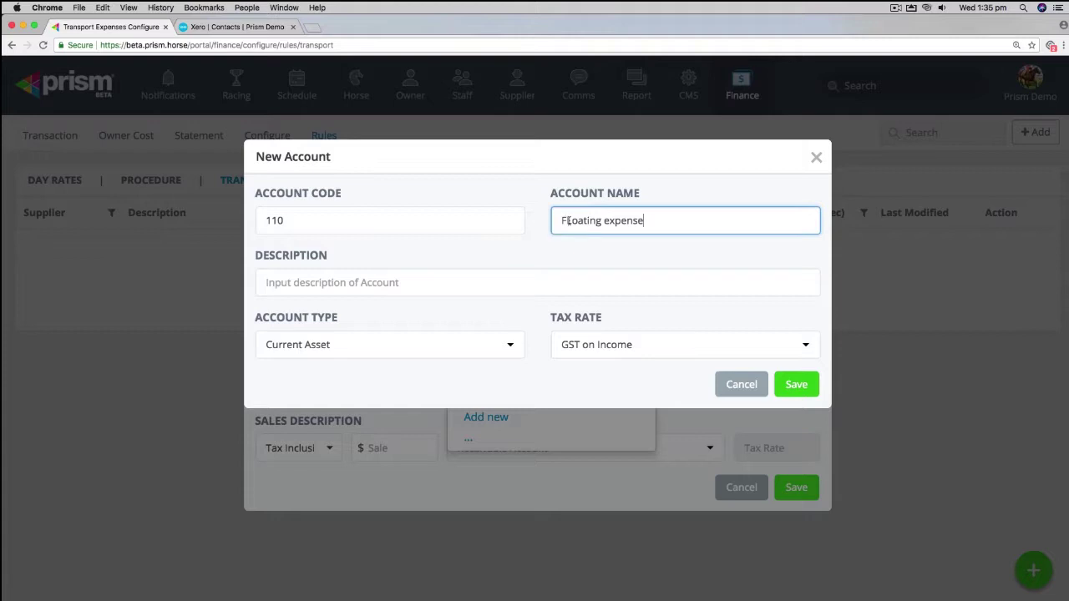
pyautogui.click(572, 221)
pyautogui.press('BackSpace')
pyautogui.write('l')
pyautogui.click(483, 278)
# Step: Make it an Expense account taxed as GST on Expenses and save it
pyautogui.click(506, 347)
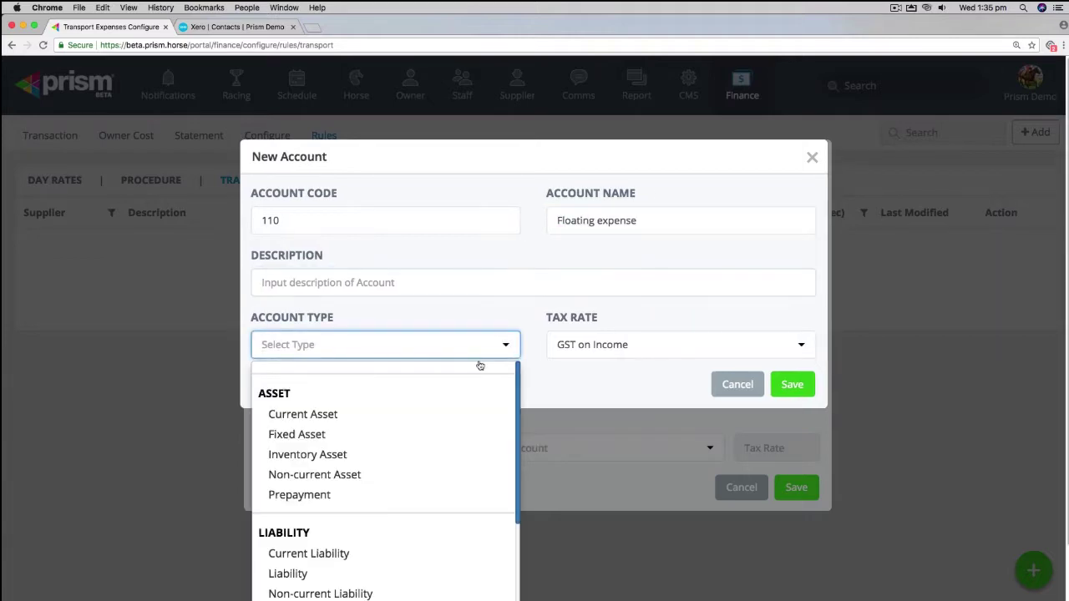
pyautogui.write('exp')
pyautogui.click(320, 377)
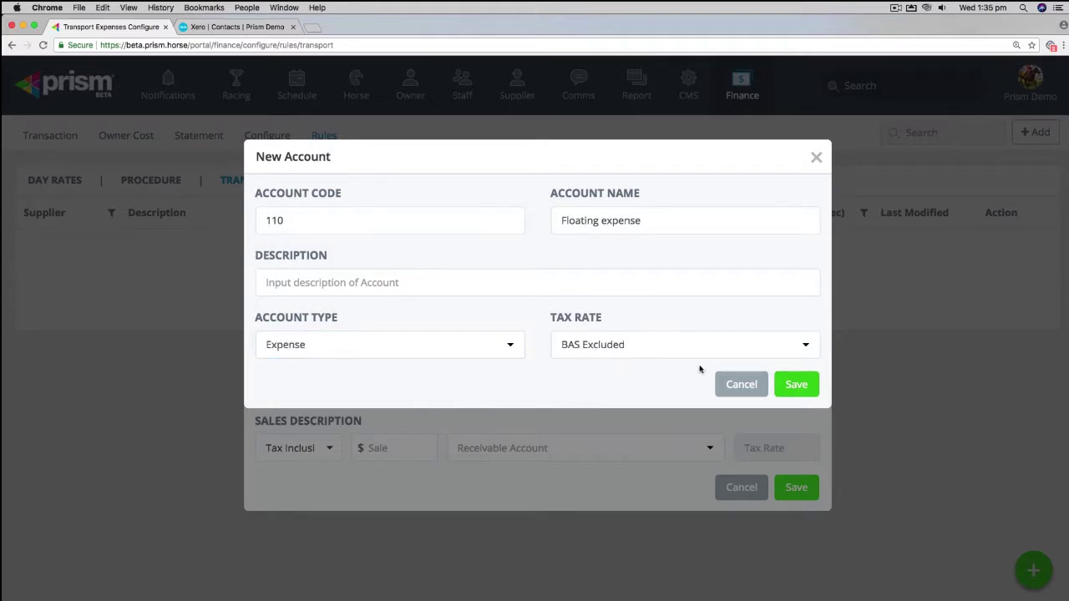
pyautogui.click(805, 346)
pyautogui.click(651, 438)
pyautogui.click(796, 385)
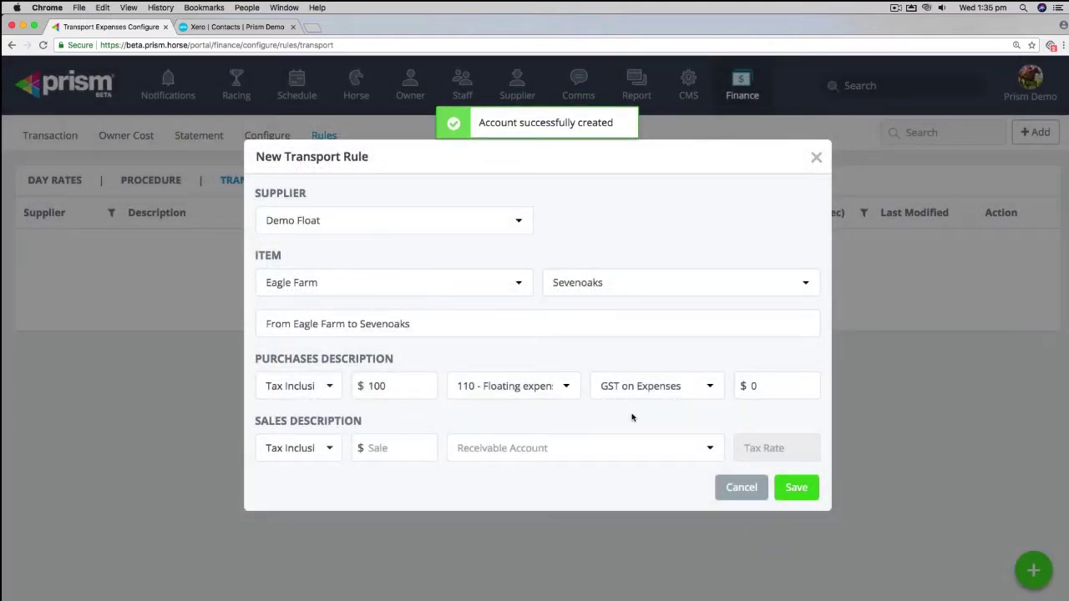
# Step: Apply a 10% mark-up for a $110 sale, then add a new receivable account
pyautogui.click(754, 386)
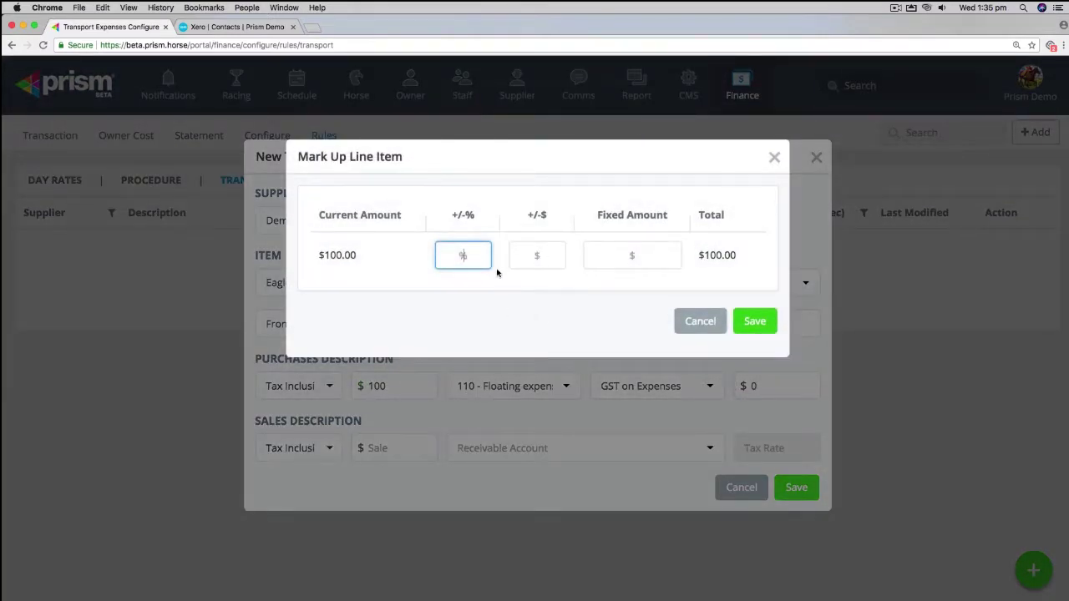
pyautogui.write('10')
pyautogui.click(580, 320)
pyautogui.click(755, 321)
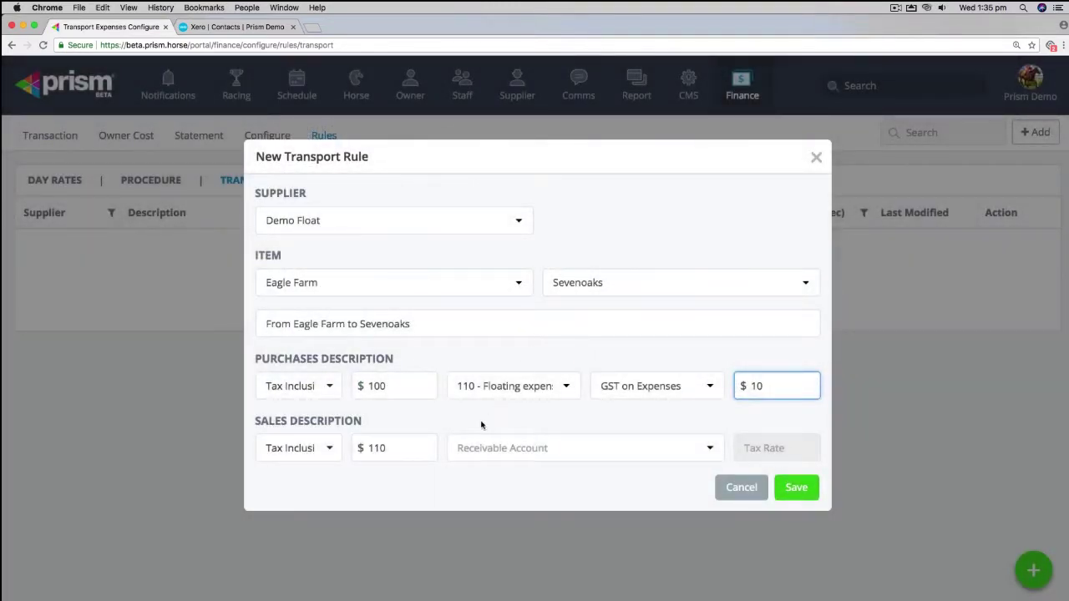
pyautogui.click(365, 448)
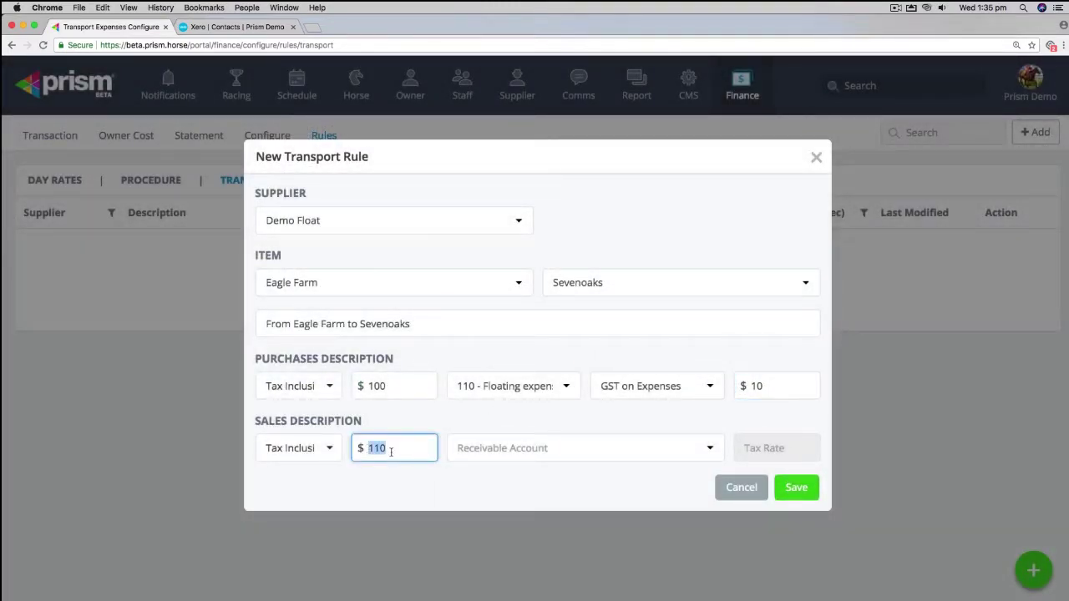
pyautogui.click(565, 452)
pyautogui.click(491, 481)
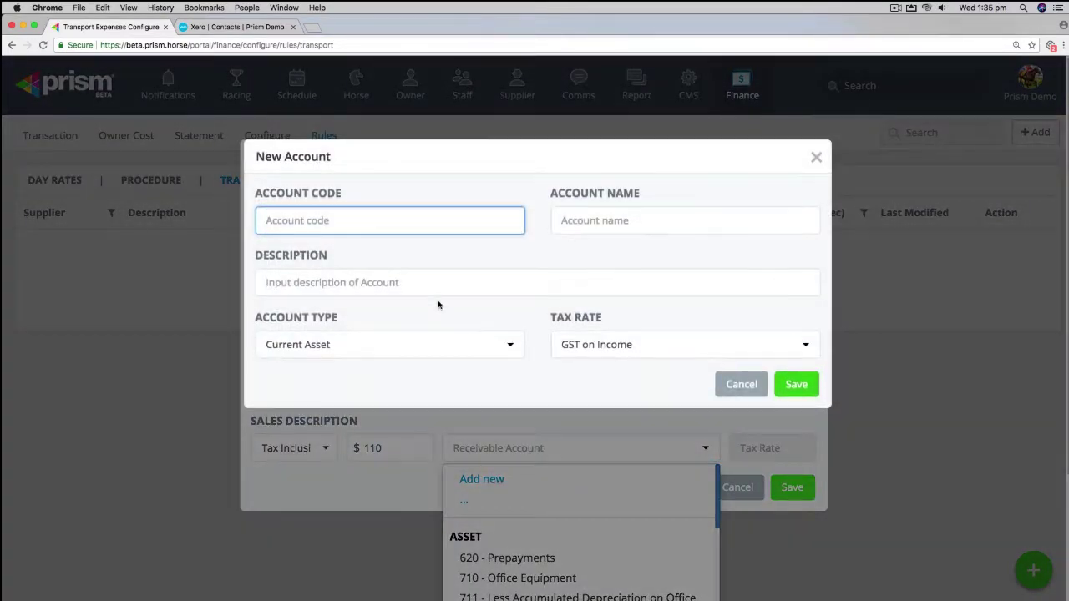
# Step: Create Revenue account 115 'Floating Recoverable' with the GST on Income tax rate
pyautogui.write('115')
pyautogui.press('Tab')
pyautogui.write('Floating Recoverable')
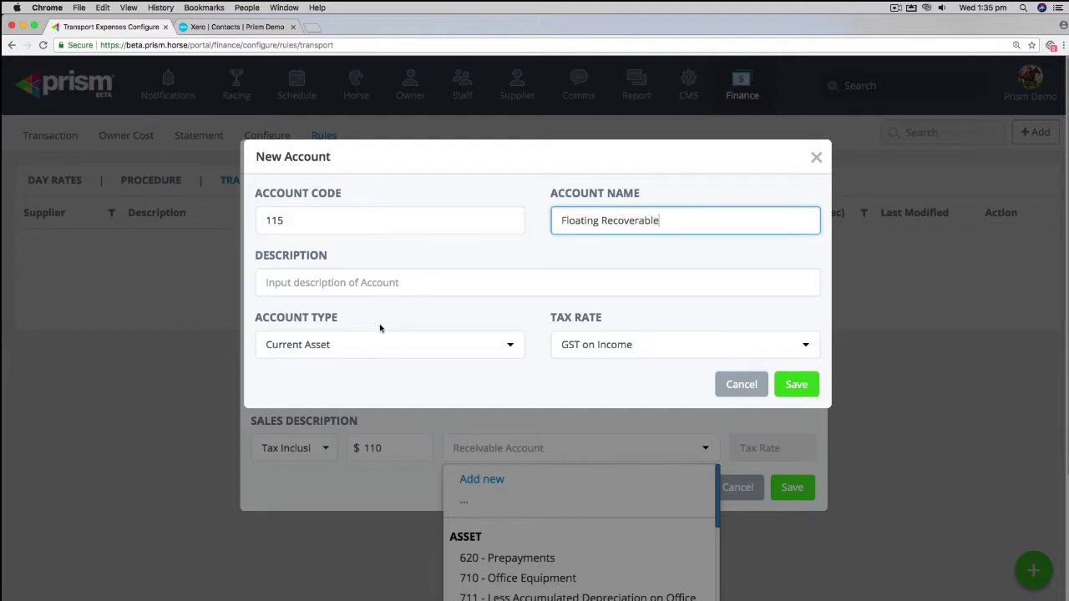
pyautogui.click(368, 342)
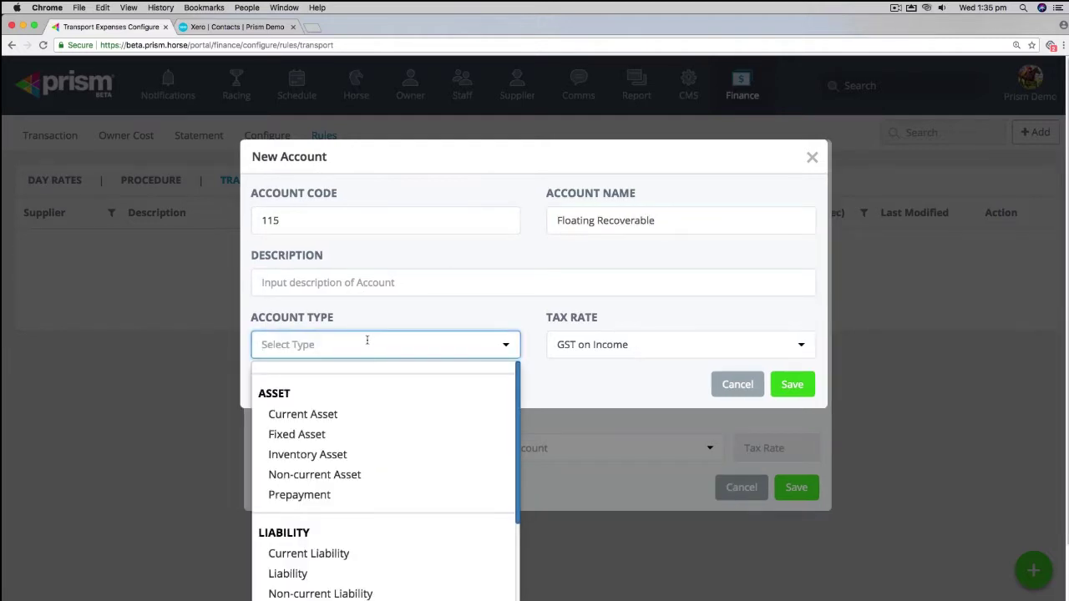
pyautogui.write('rev')
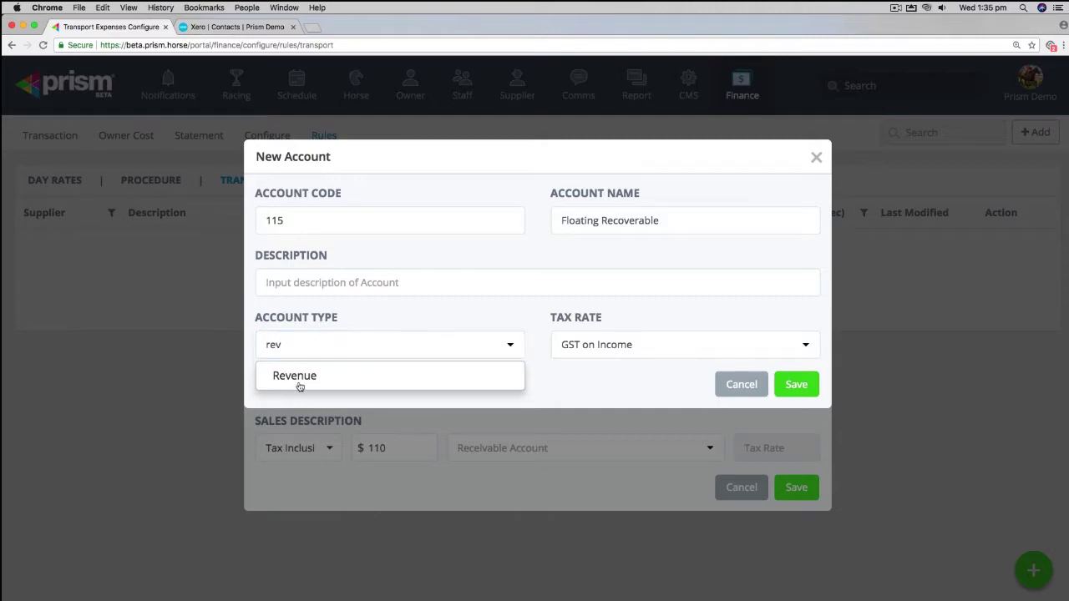
pyautogui.click(298, 383)
pyautogui.click(808, 344)
pyautogui.click(656, 437)
pyautogui.click(793, 385)
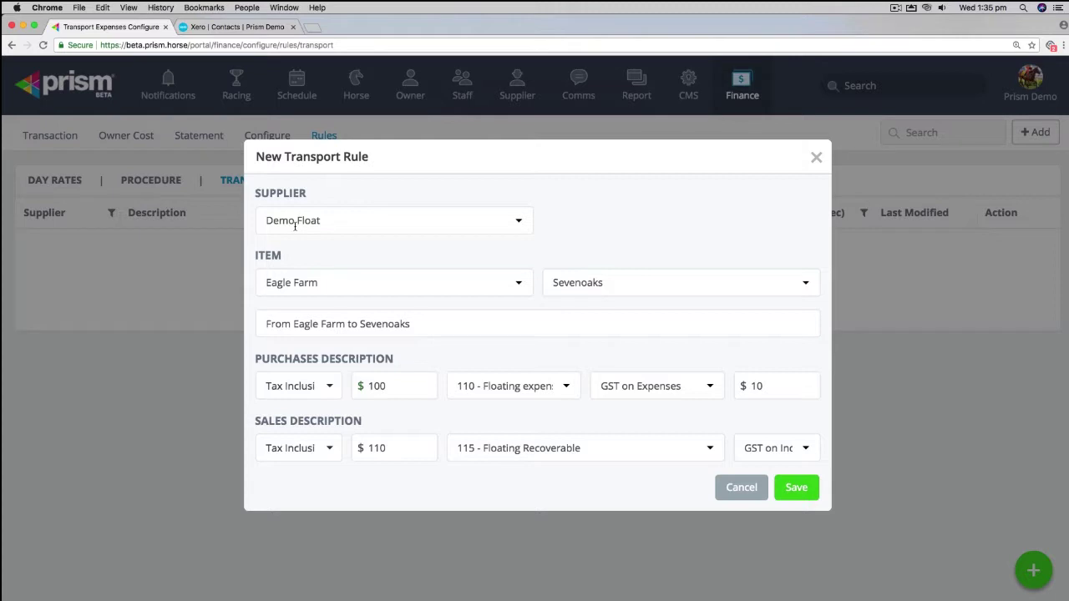
# Step: Save the Demo Float Eagle Farm - Sevenoaks transport rule with $100 purchase and $110 sale
pyautogui.doubleClick(375, 385)
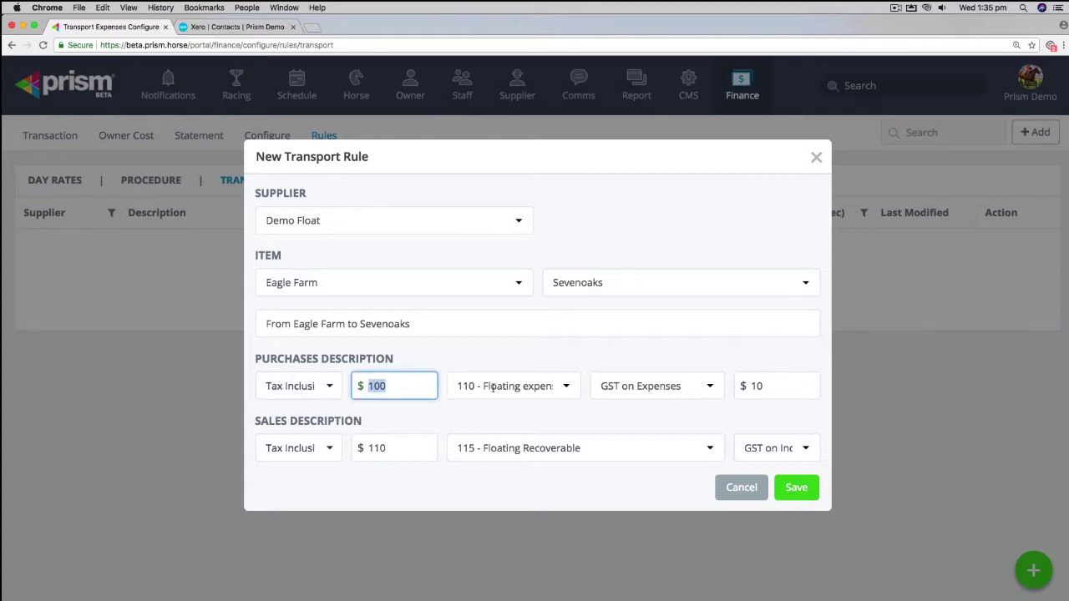
pyautogui.doubleClick(374, 448)
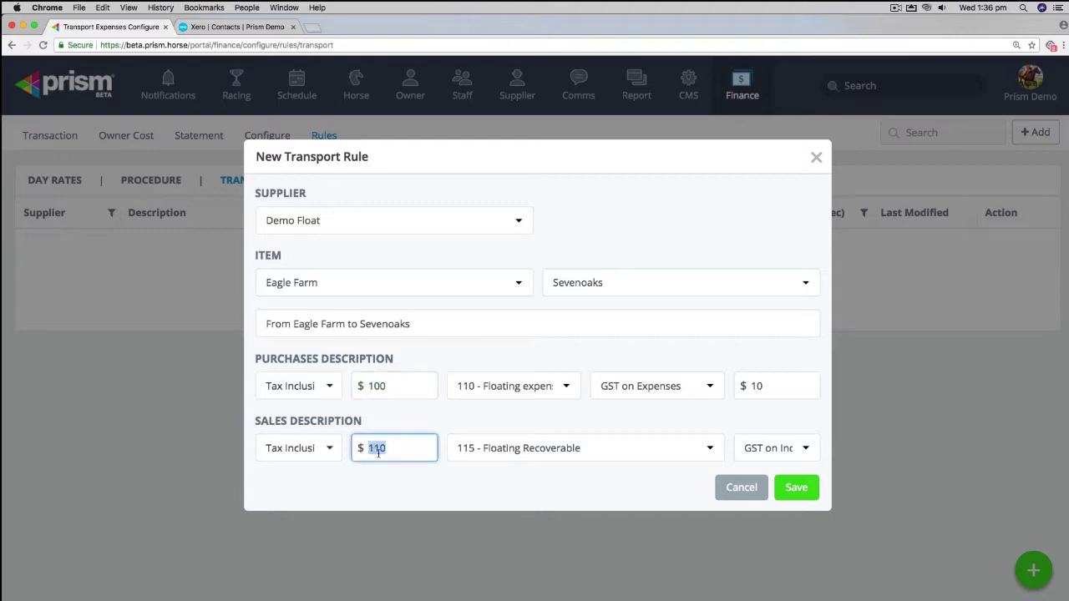
pyautogui.click(796, 489)
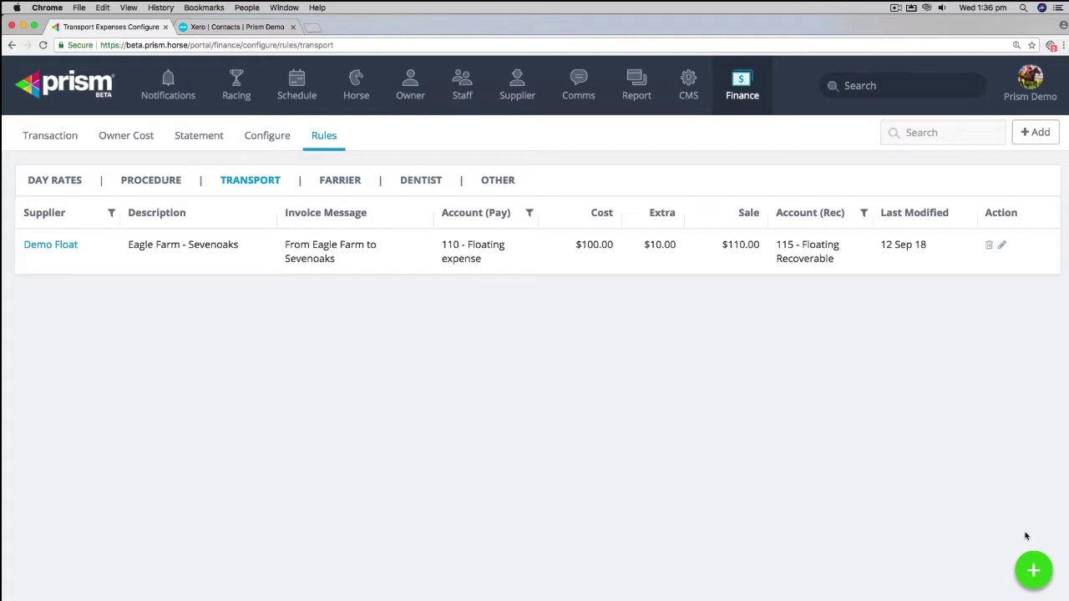
pyautogui.click(1030, 568)
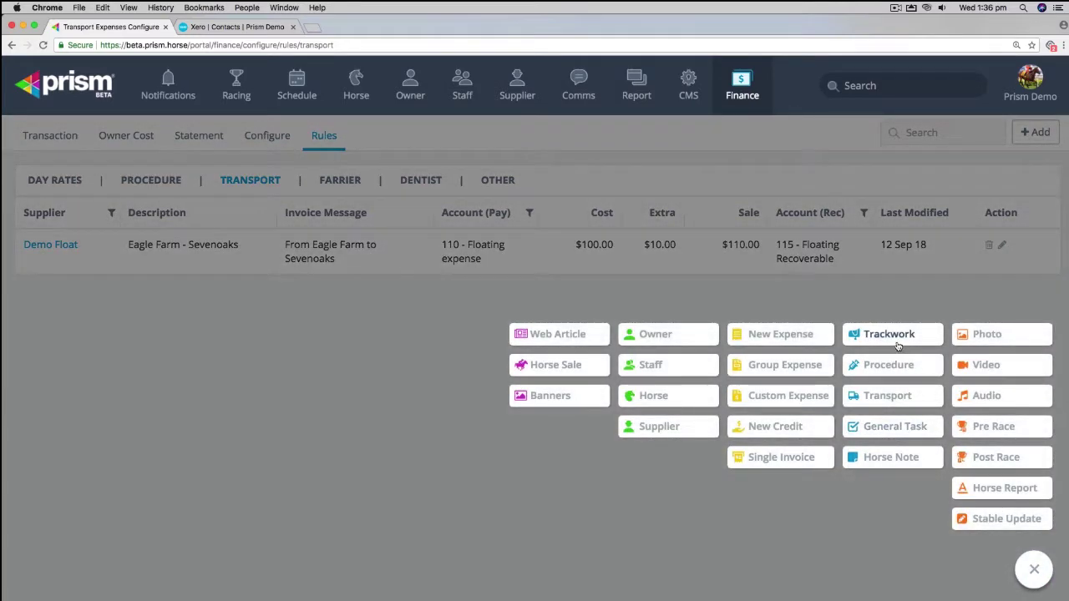
# Step: Start a new transport schedule with Pluckani as the only horse and browse the saved presets
pyautogui.click(890, 395)
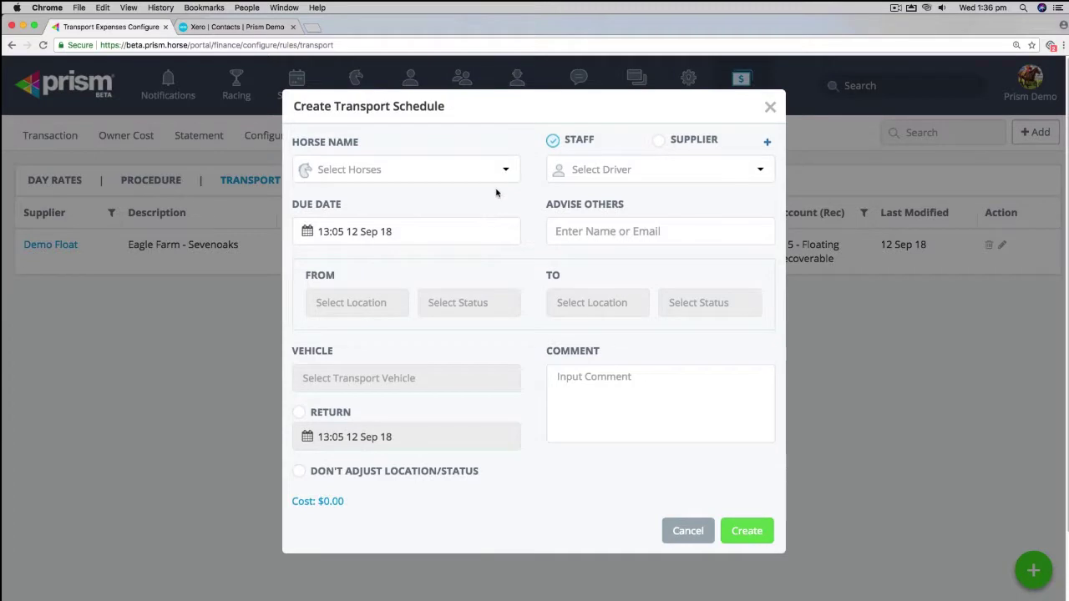
pyautogui.click(502, 171)
pyautogui.click(508, 146)
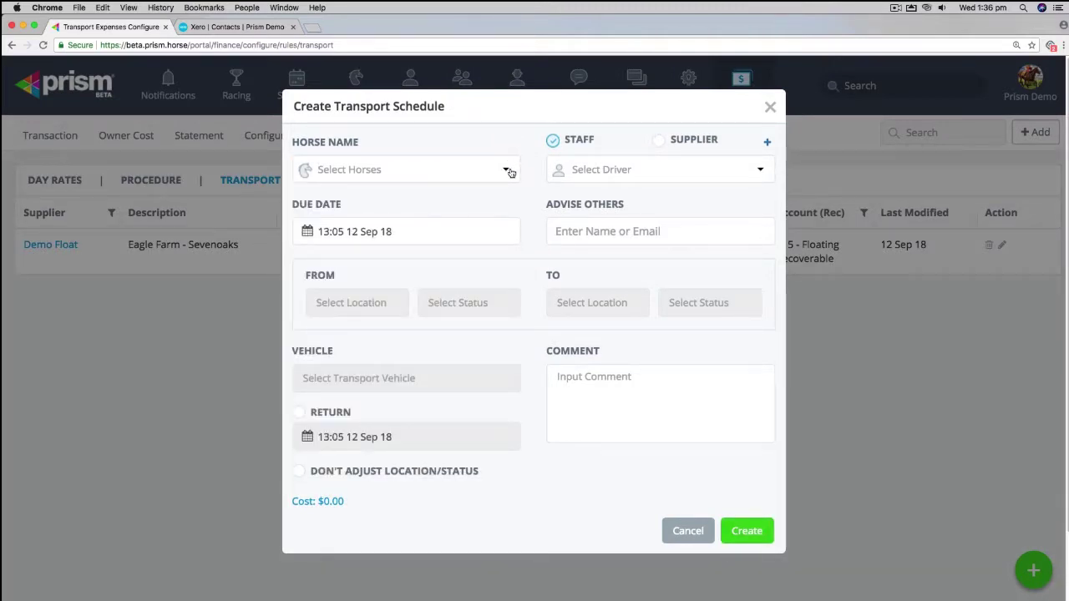
pyautogui.click(507, 170)
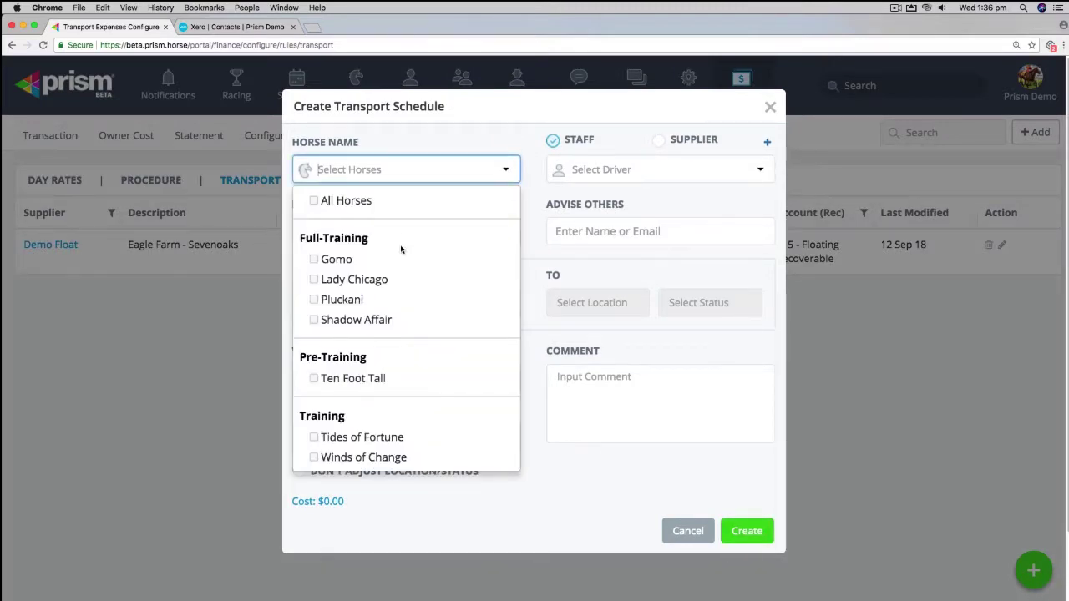
pyautogui.click(357, 282)
pyautogui.click(553, 269)
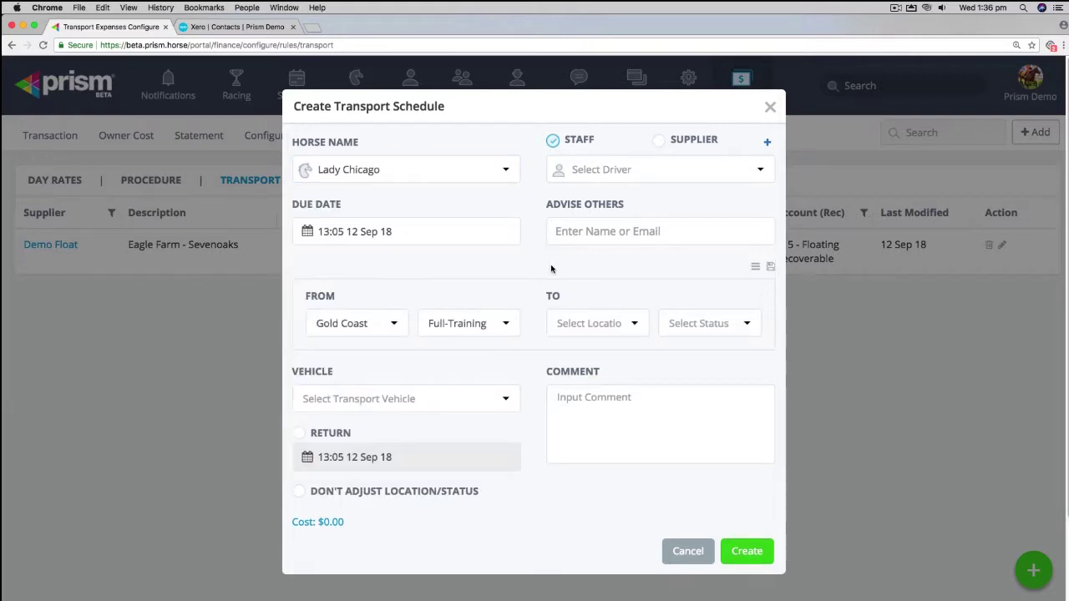
pyautogui.click(502, 170)
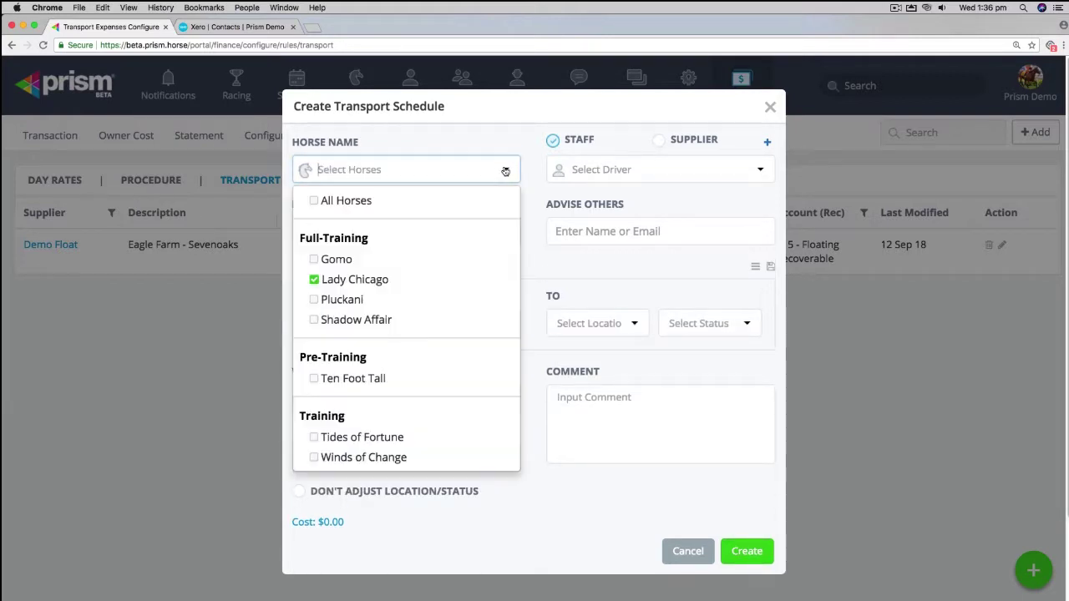
pyautogui.click(360, 299)
pyautogui.click(355, 280)
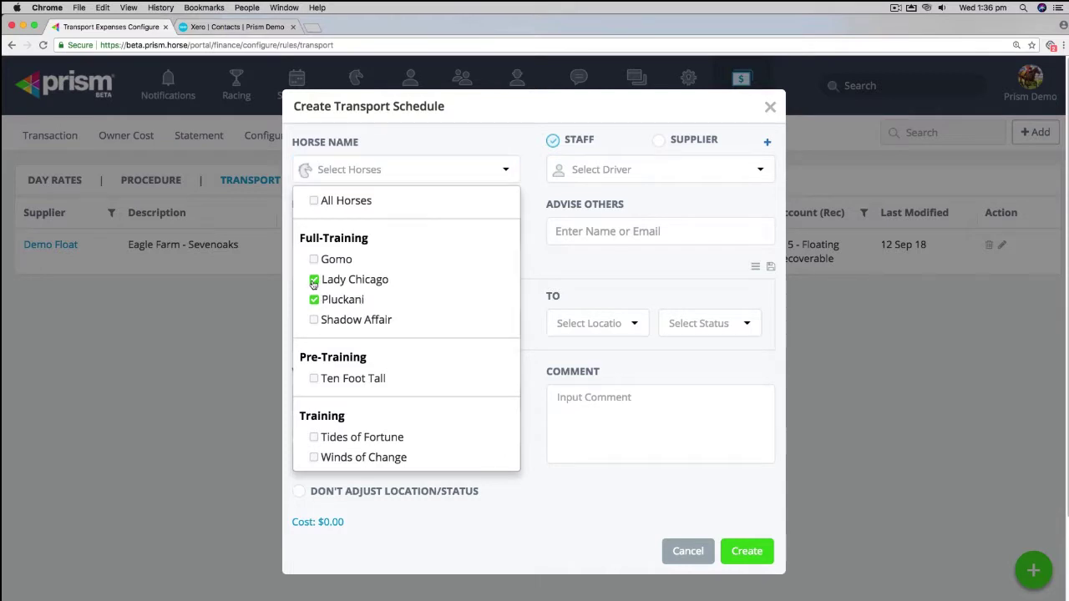
pyautogui.click(548, 270)
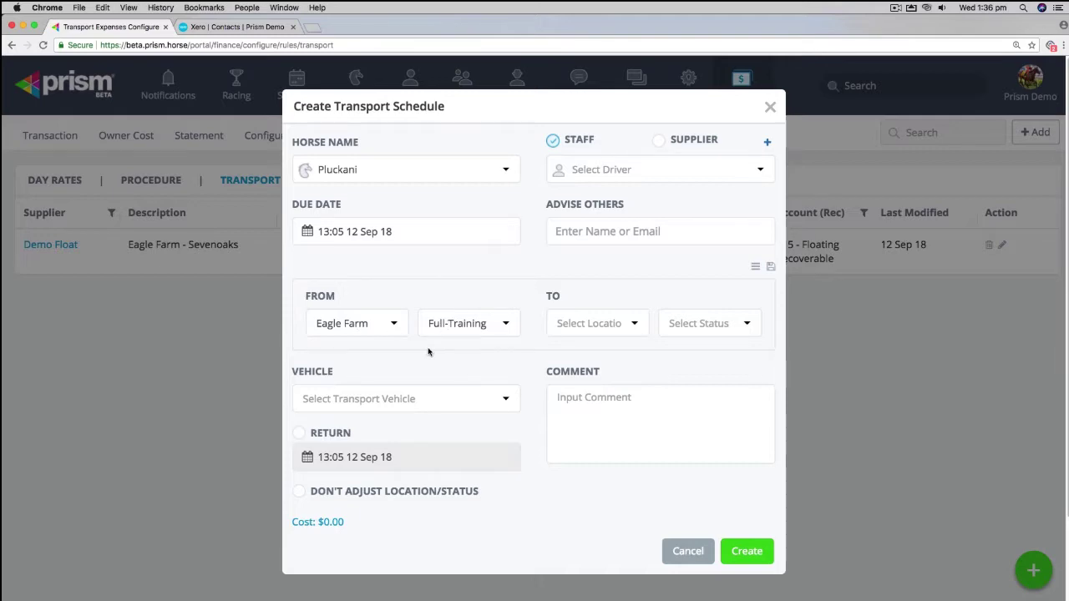
pyautogui.click(755, 266)
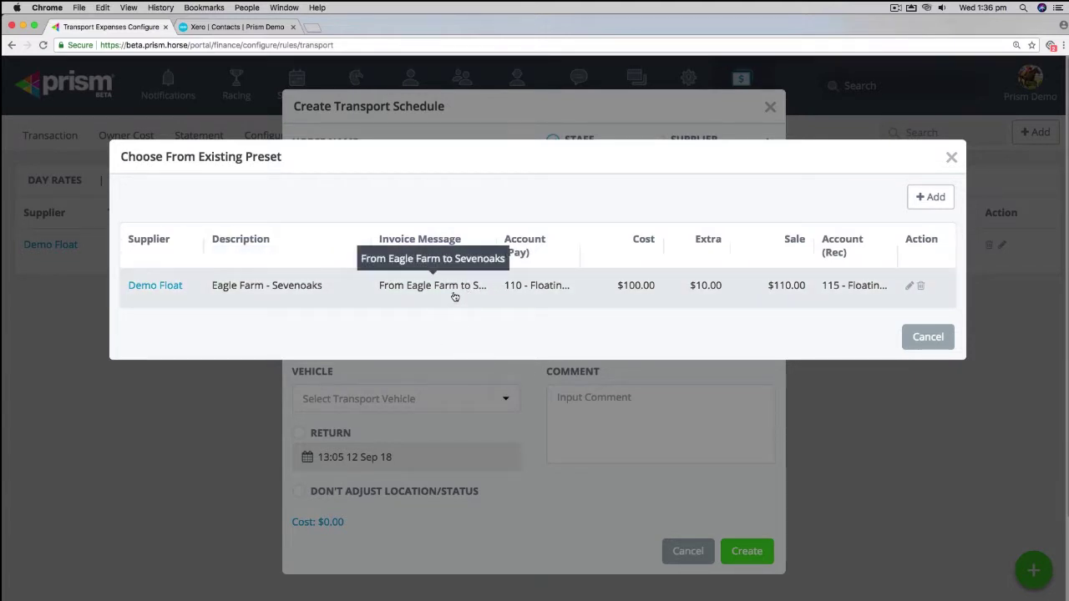
# Step: Skip the presets and set the destination to Sevenoaks with Agistment status
pyautogui.click(947, 342)
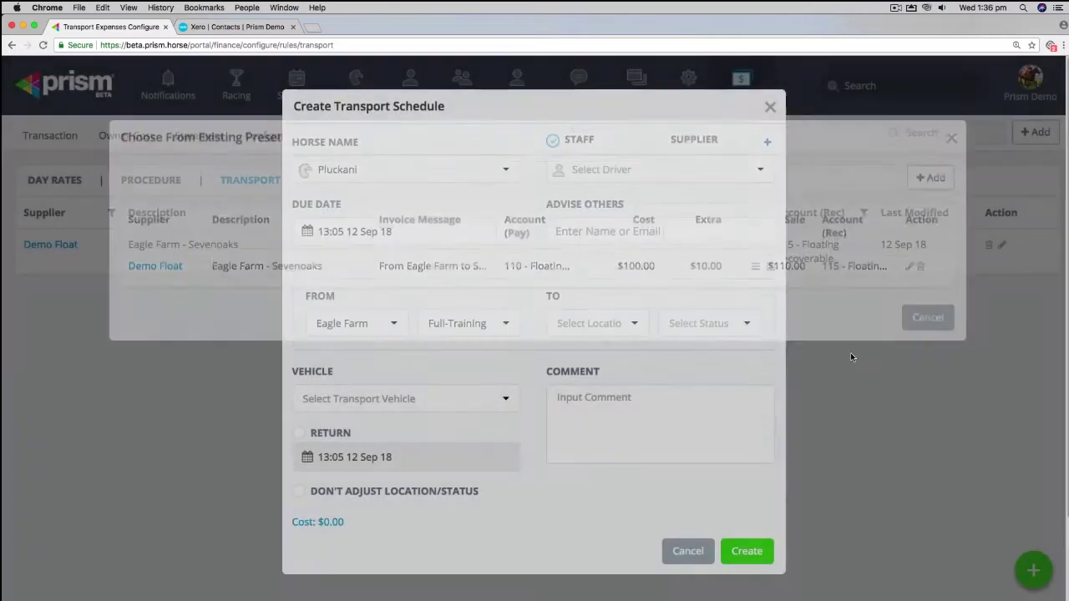
pyautogui.click(634, 329)
pyautogui.click(594, 435)
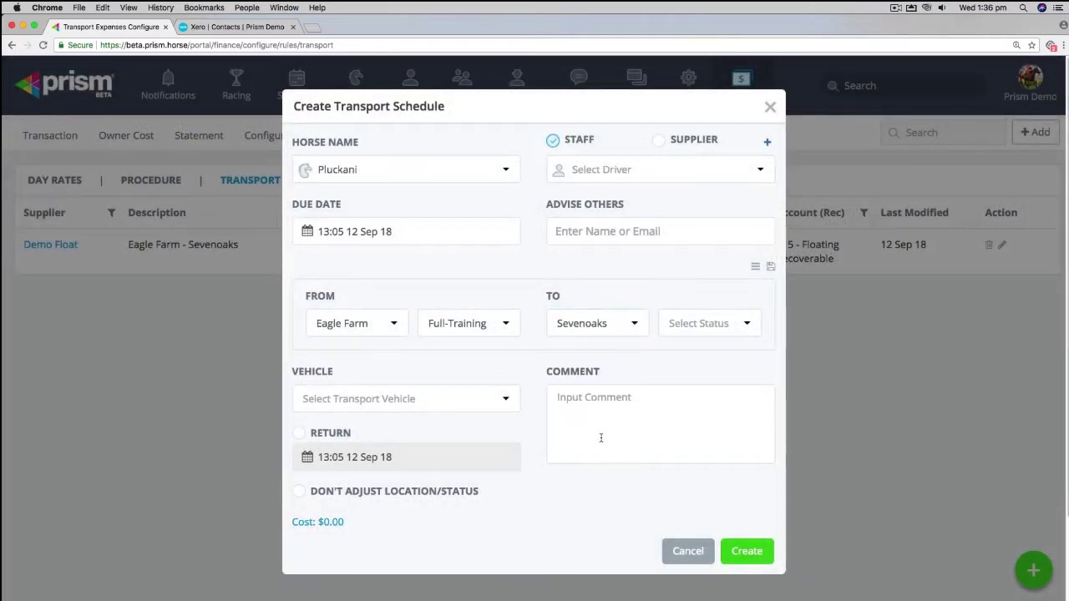
pyautogui.click(742, 329)
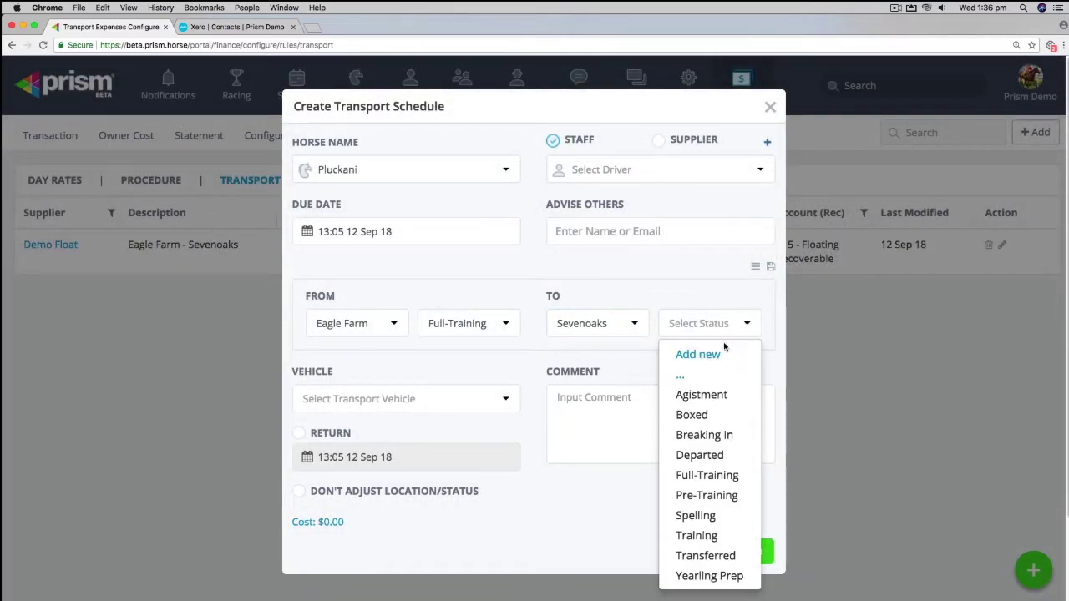
pyautogui.click(702, 396)
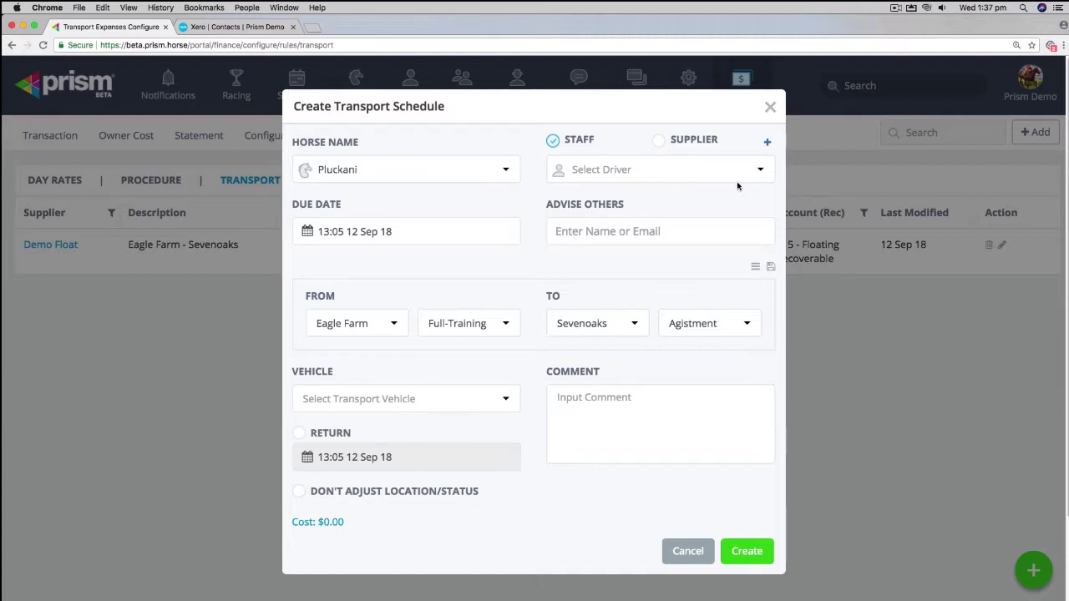
# Step: Assign the transport to supplier Demo Float and create the schedule
pyautogui.click(659, 140)
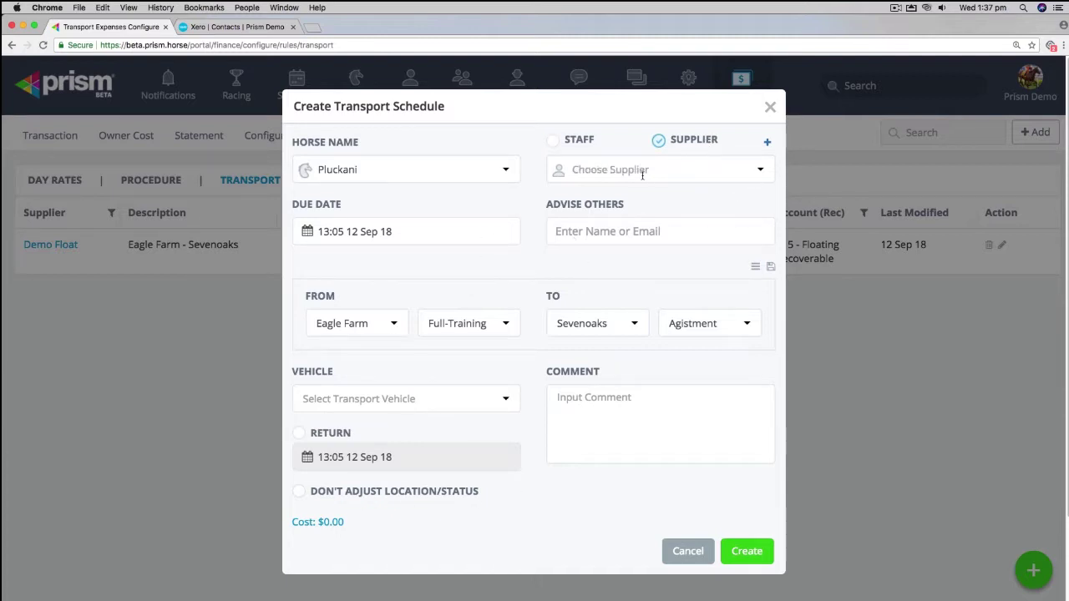
pyautogui.click(762, 172)
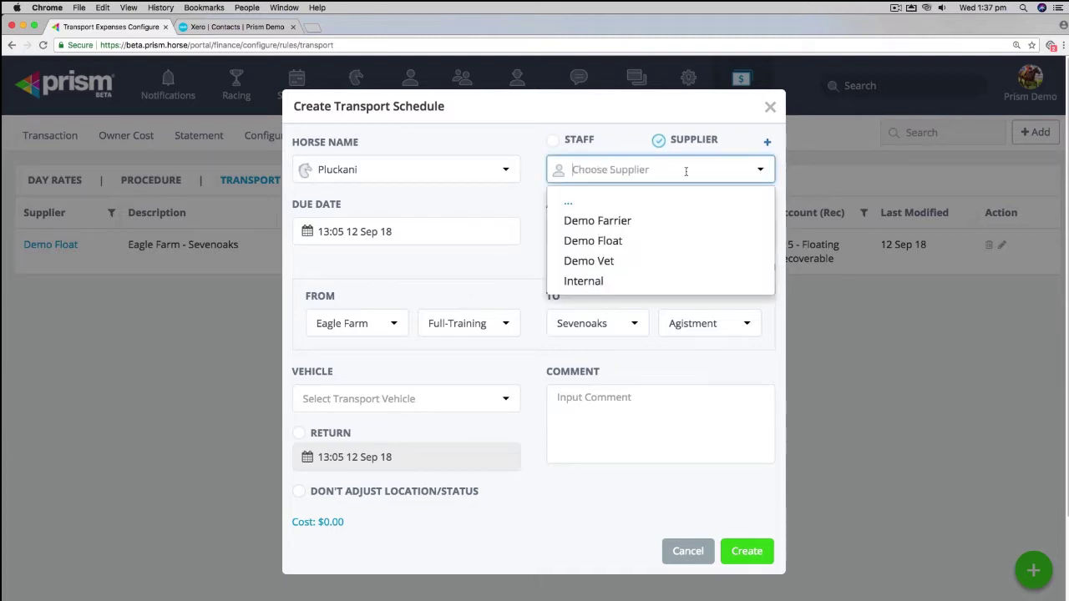
pyautogui.click(607, 241)
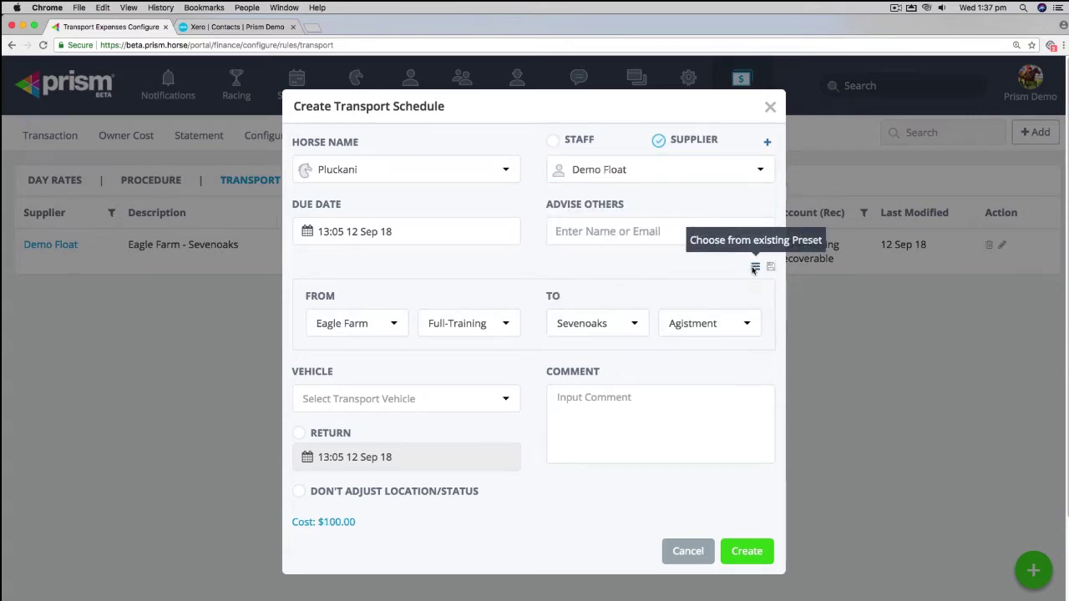
pyautogui.click(755, 266)
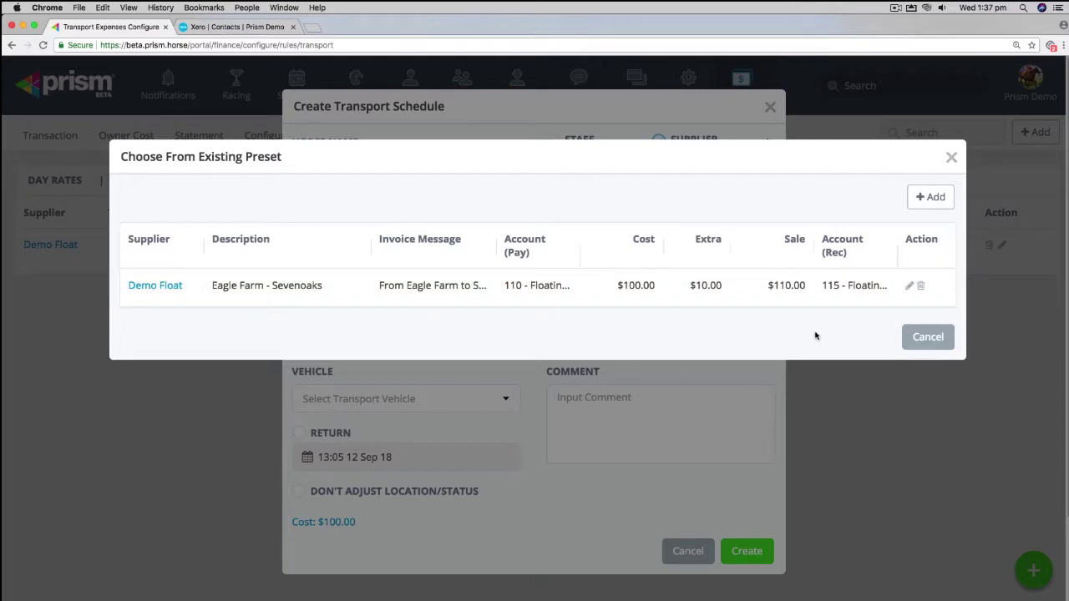
pyautogui.click(928, 337)
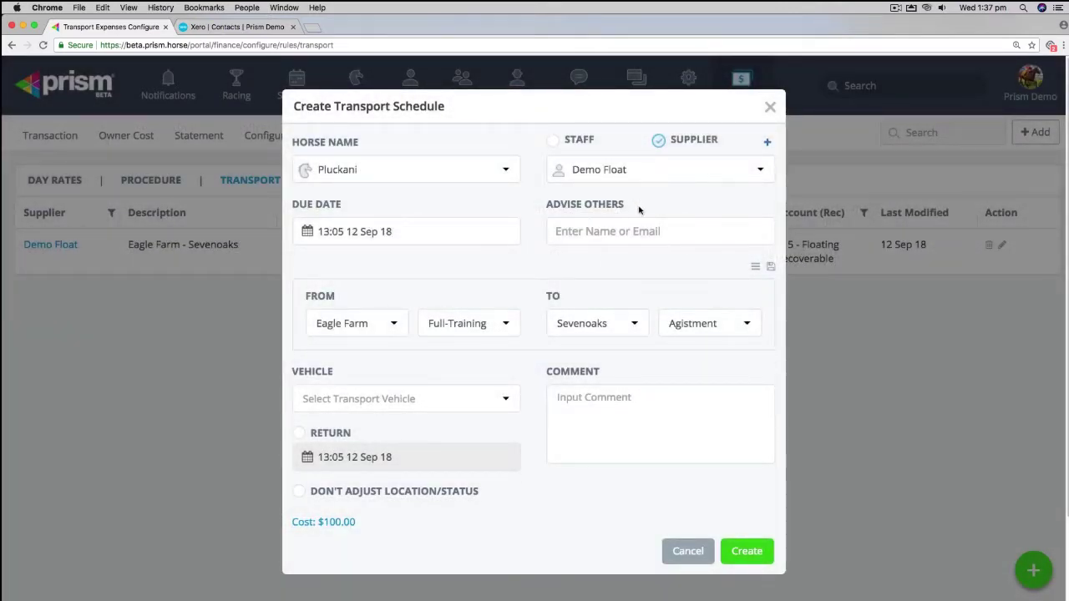
pyautogui.click(738, 553)
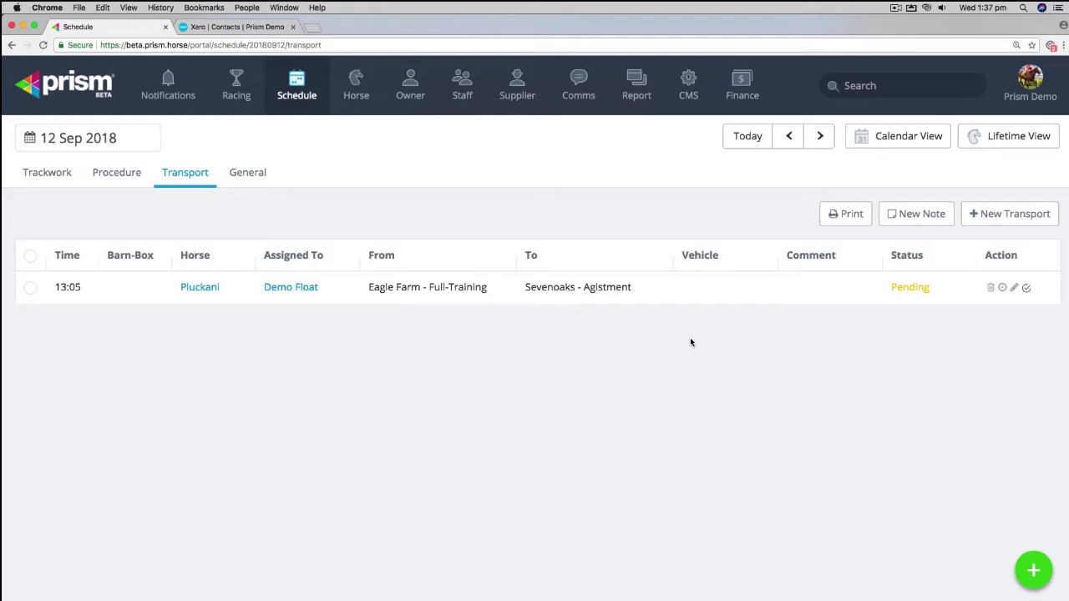
# Step: Change Pluckani's transport due date to 10 Sep 2018 and view that day's schedule
pyautogui.click(1014, 287)
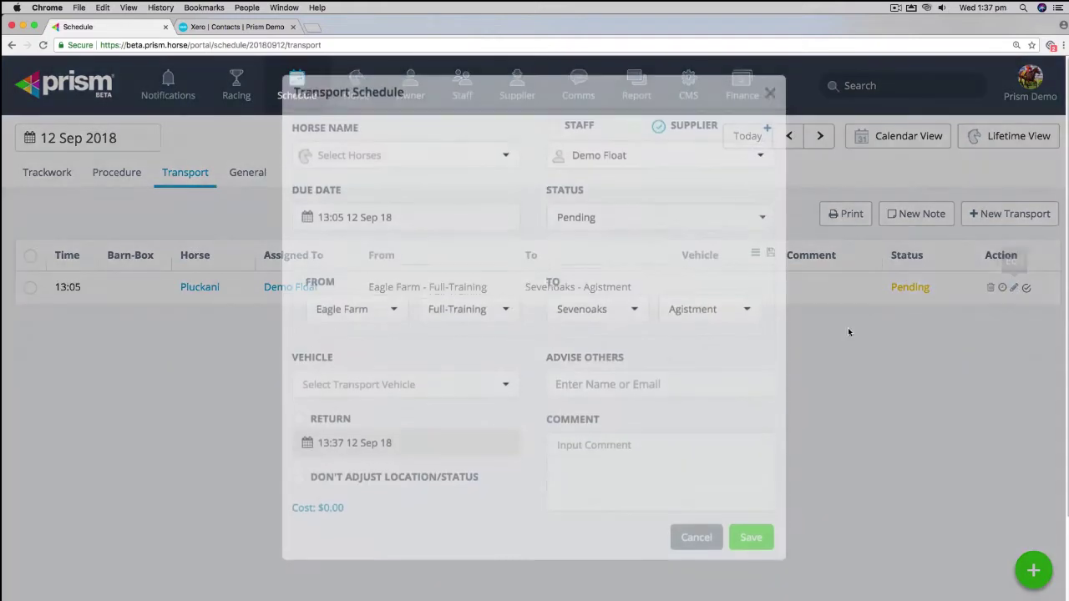
pyautogui.click(309, 239)
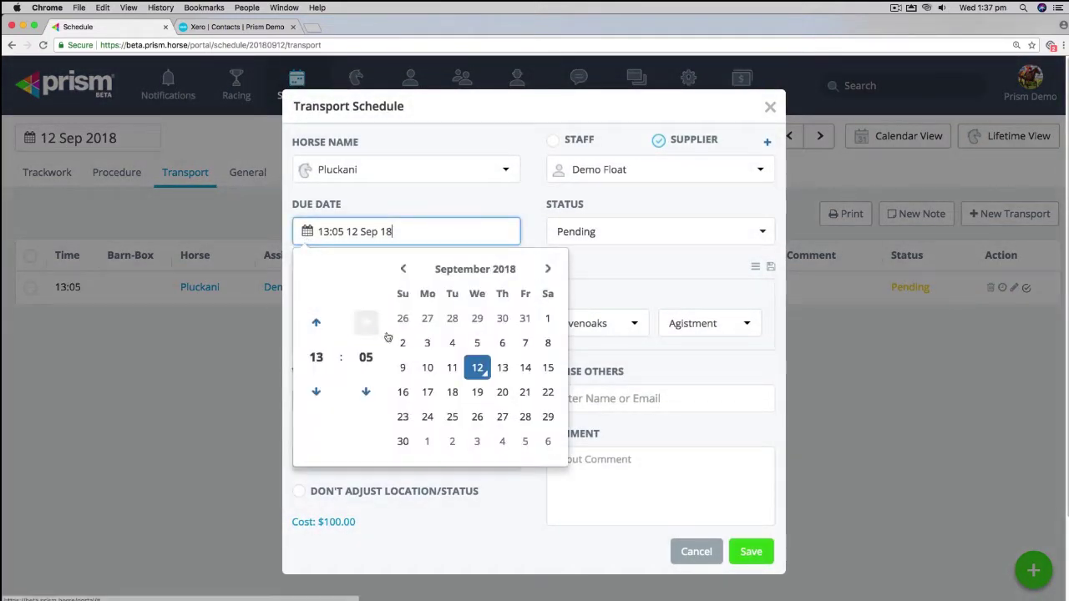
pyautogui.click(426, 368)
pyautogui.click(620, 292)
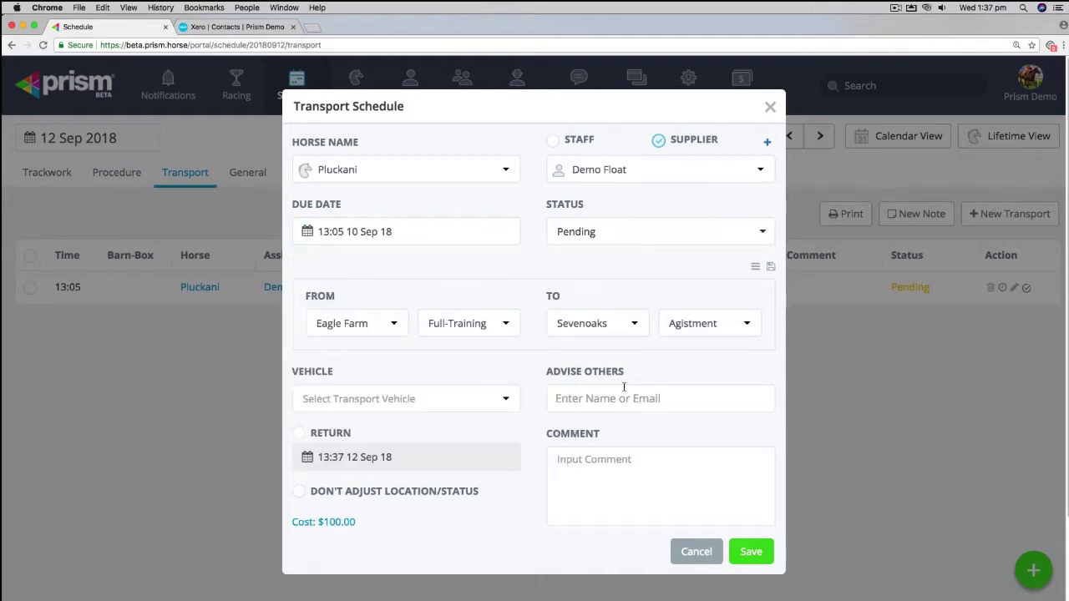
pyautogui.click(750, 552)
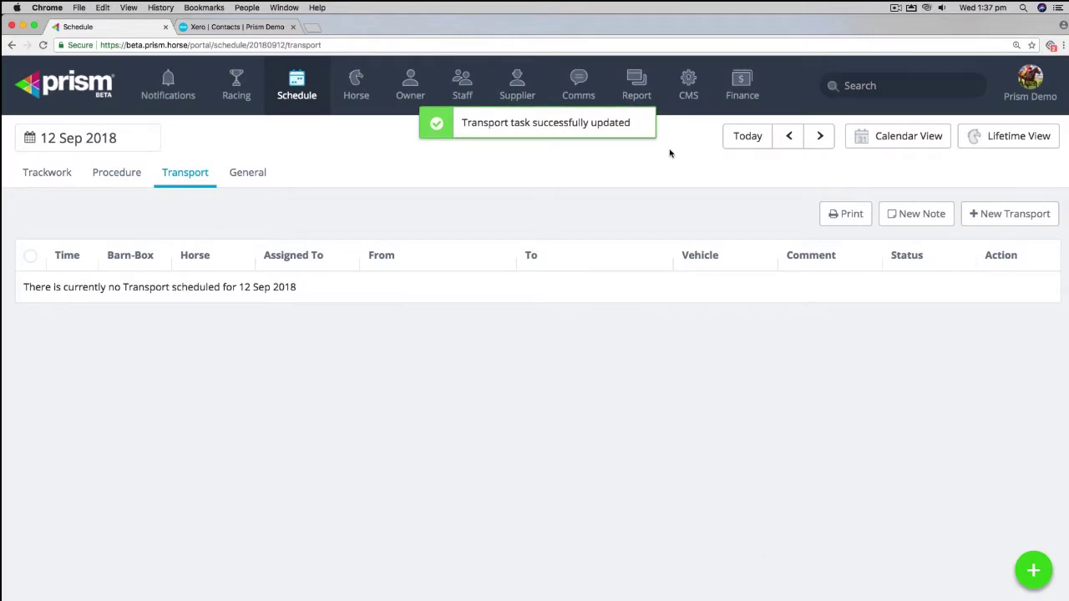
pyautogui.click(784, 140)
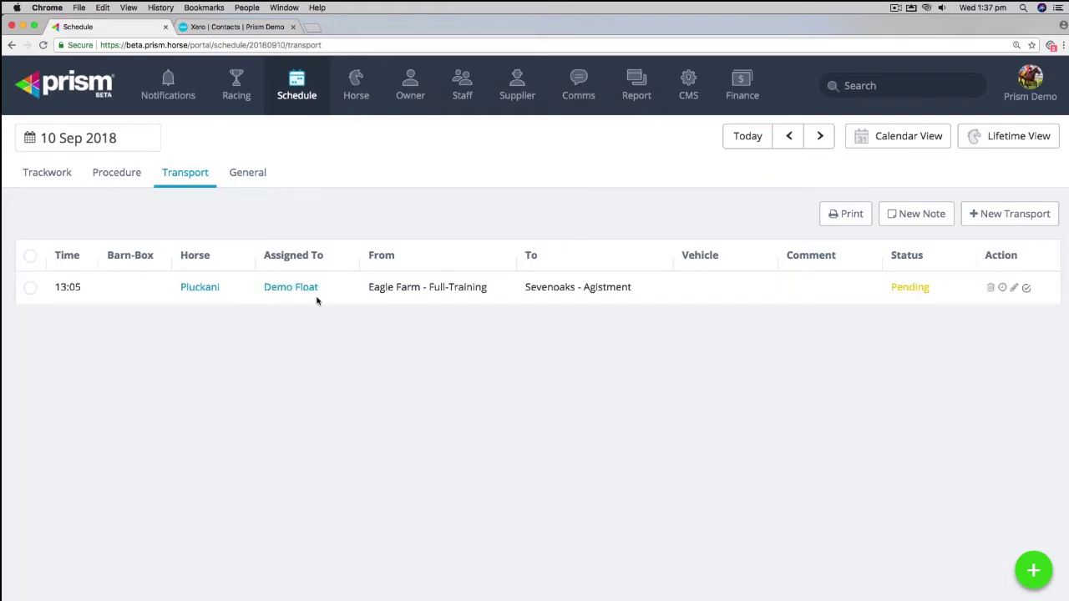
# Step: Mark Pluckani's transport complete and accept the location and status change
pyautogui.click(1026, 288)
pyautogui.click(714, 294)
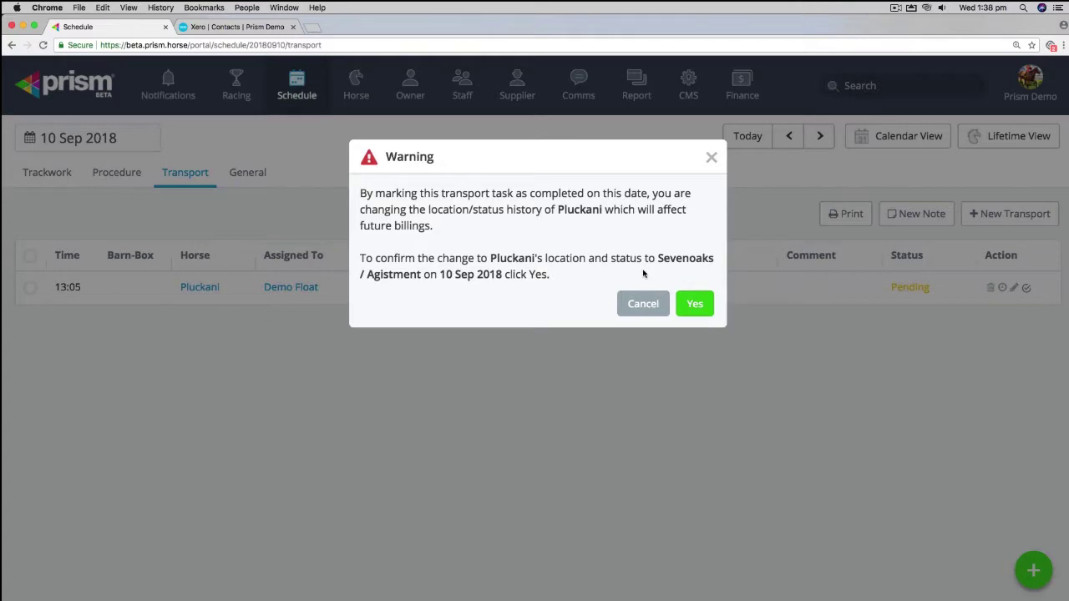
pyautogui.click(693, 303)
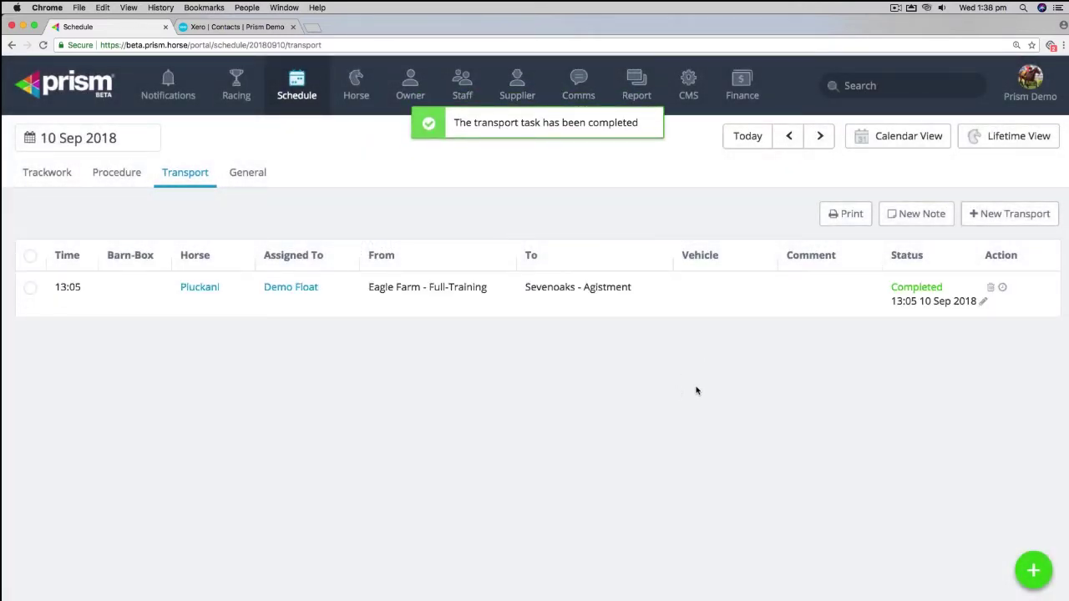
pyautogui.click(202, 290)
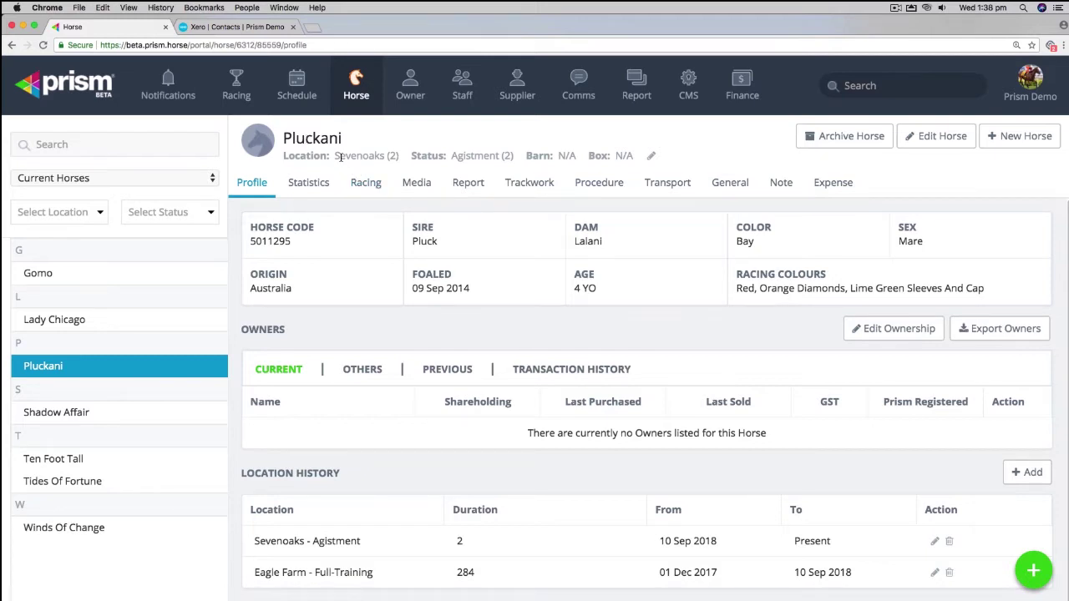
pyautogui.moveTo(507, 152); pyautogui.dragTo(284, 155)
pyautogui.scroll(-1, 385, 314)
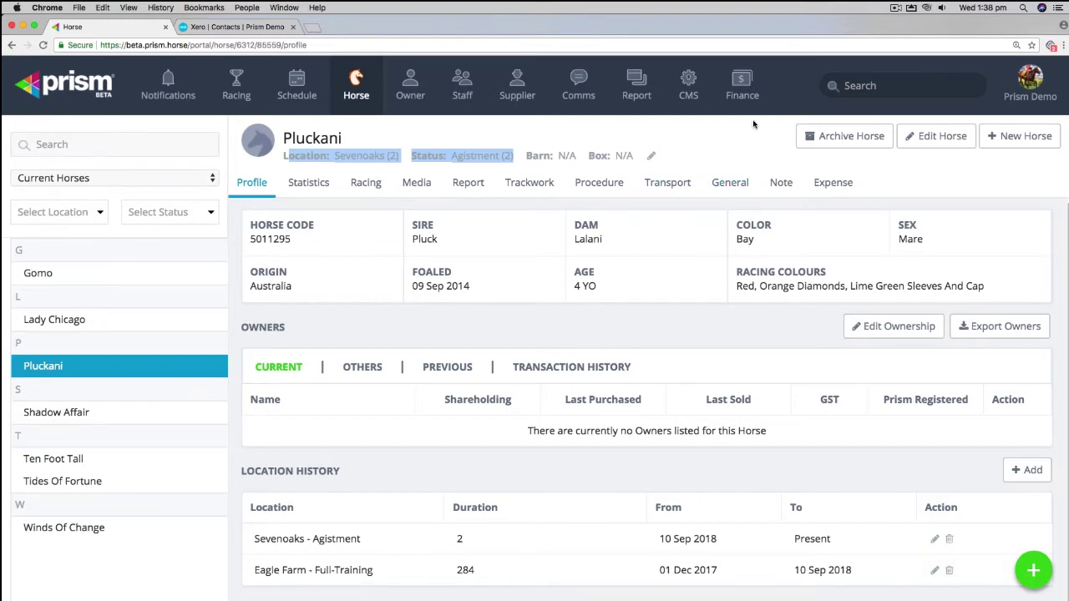
pyautogui.click(743, 94)
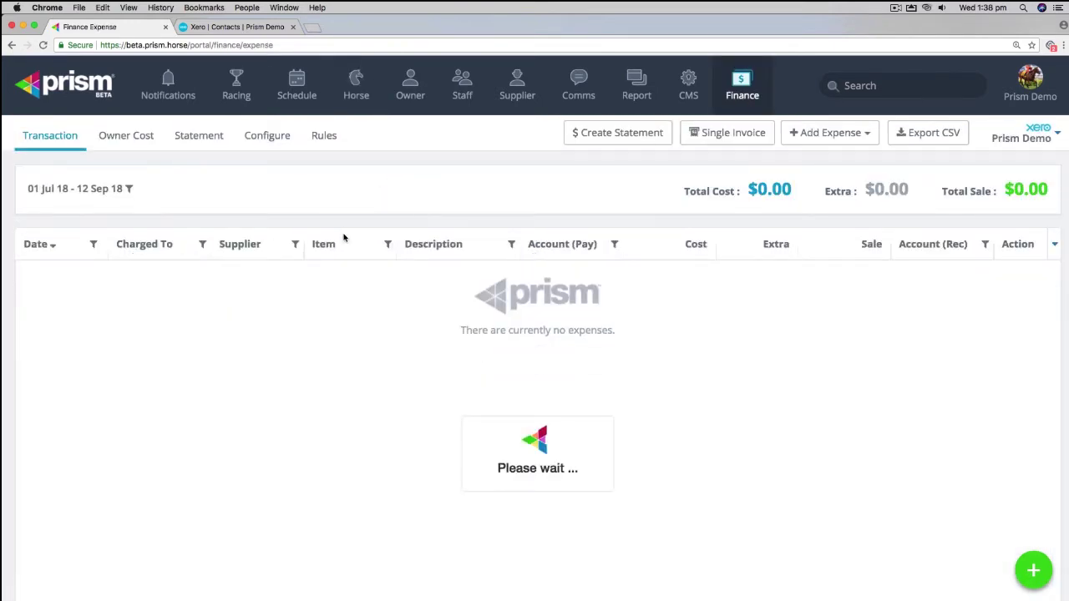
# Step: Filter the transactions' Charged To column to Pluckani only
pyautogui.scroll(-1, 221, 331)
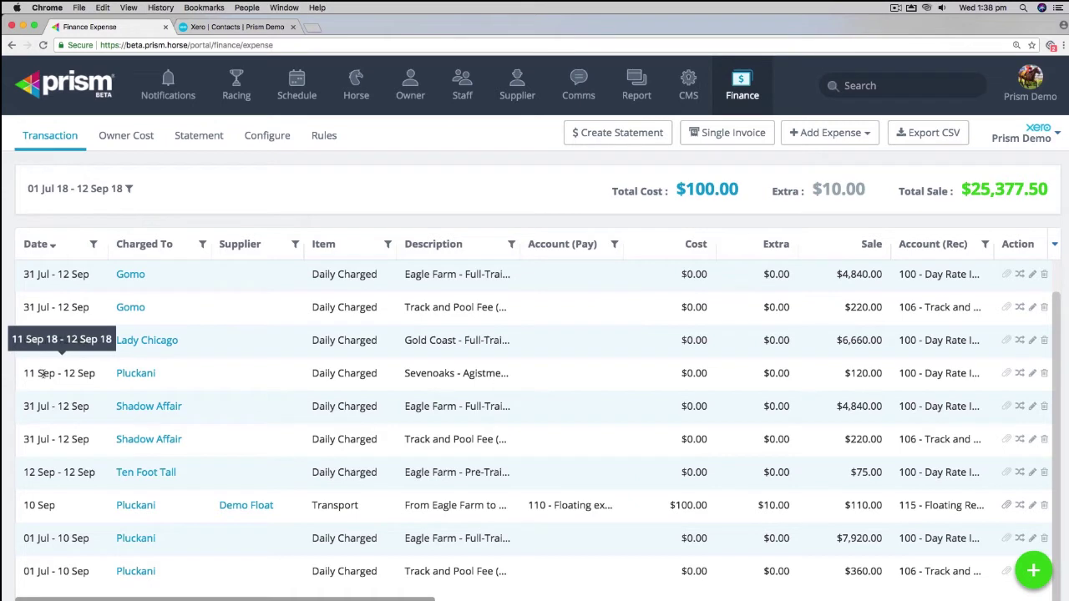
pyautogui.click(202, 244)
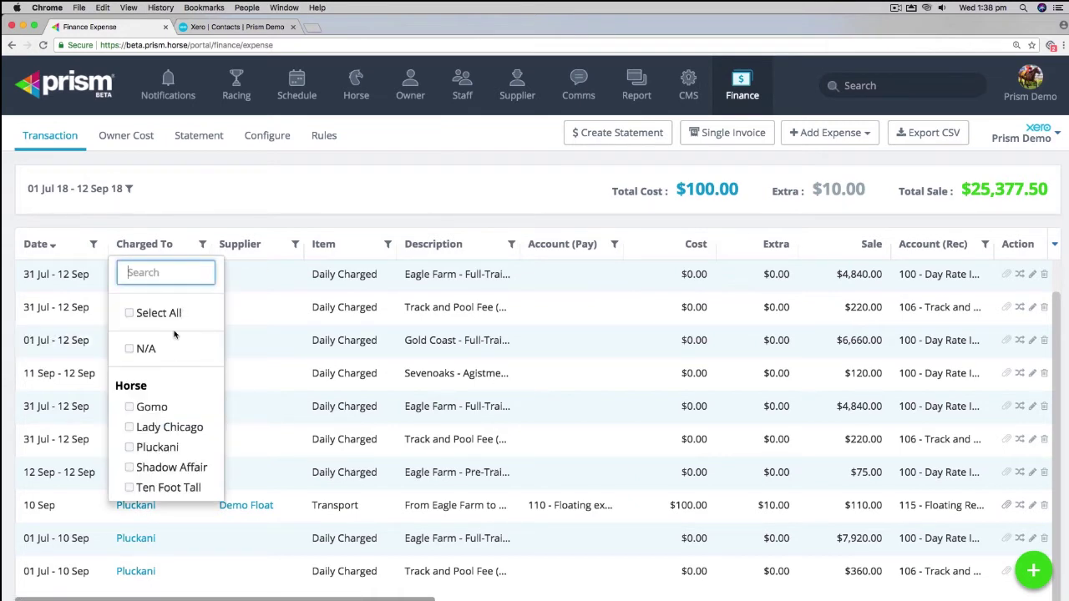
pyautogui.click(158, 449)
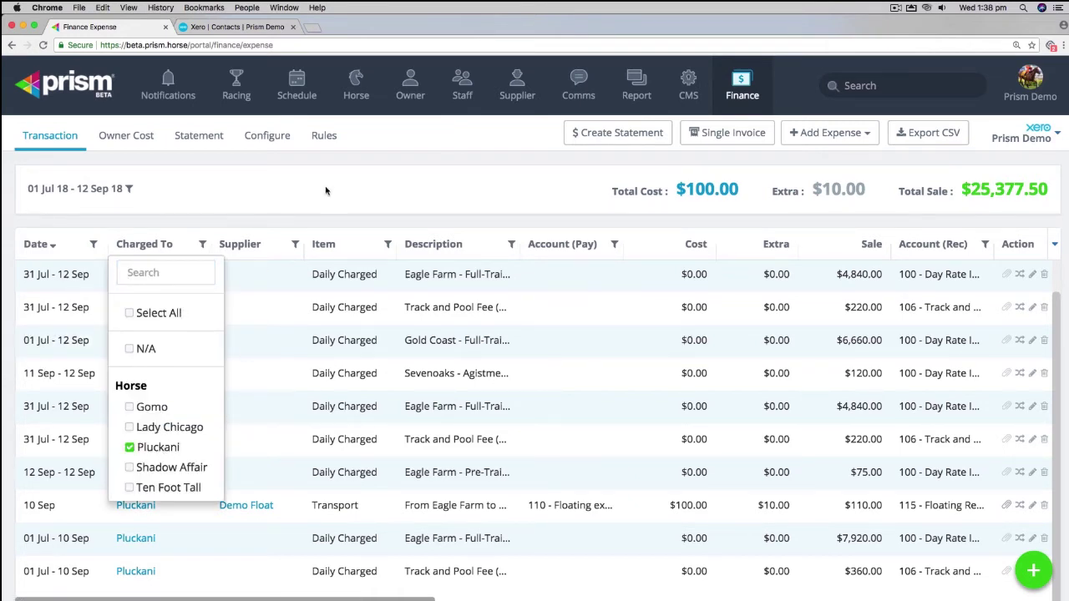
pyautogui.click(262, 394)
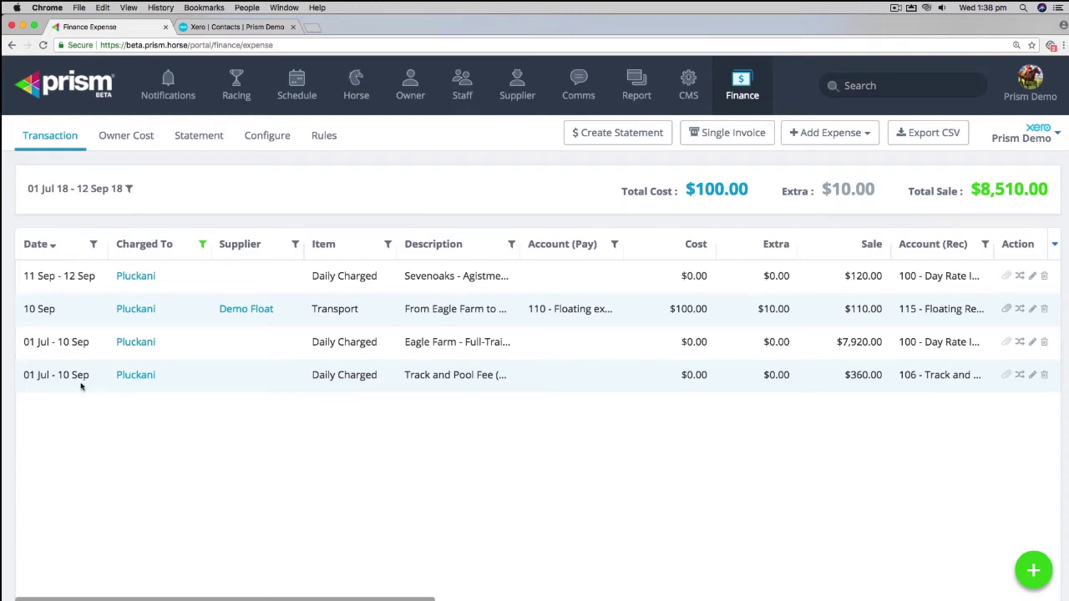